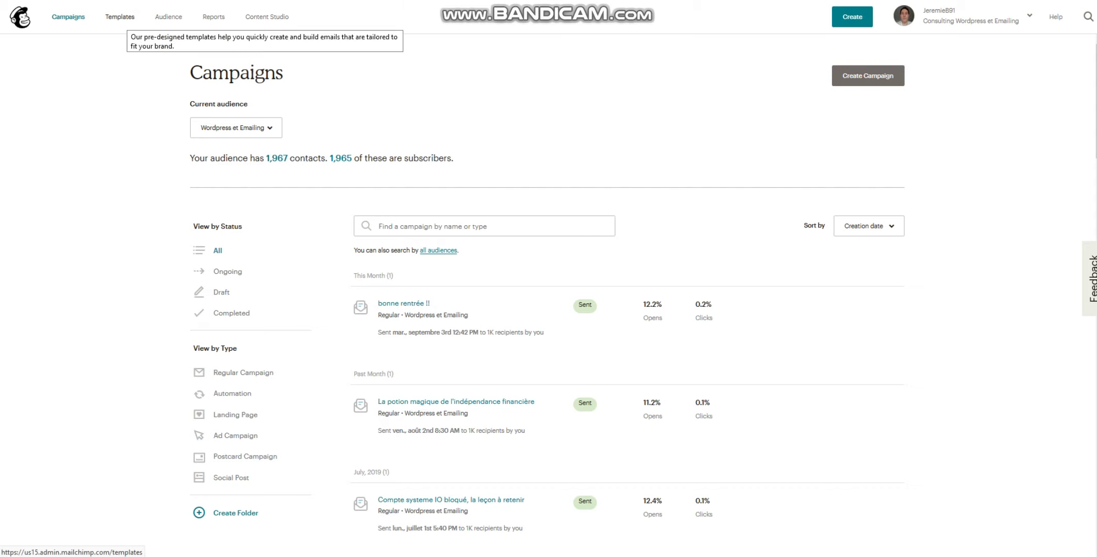
Step: Open the saved "template Wordpress et Emailing" for editing and accept the notice about draft campaigns
left_click(119, 17)
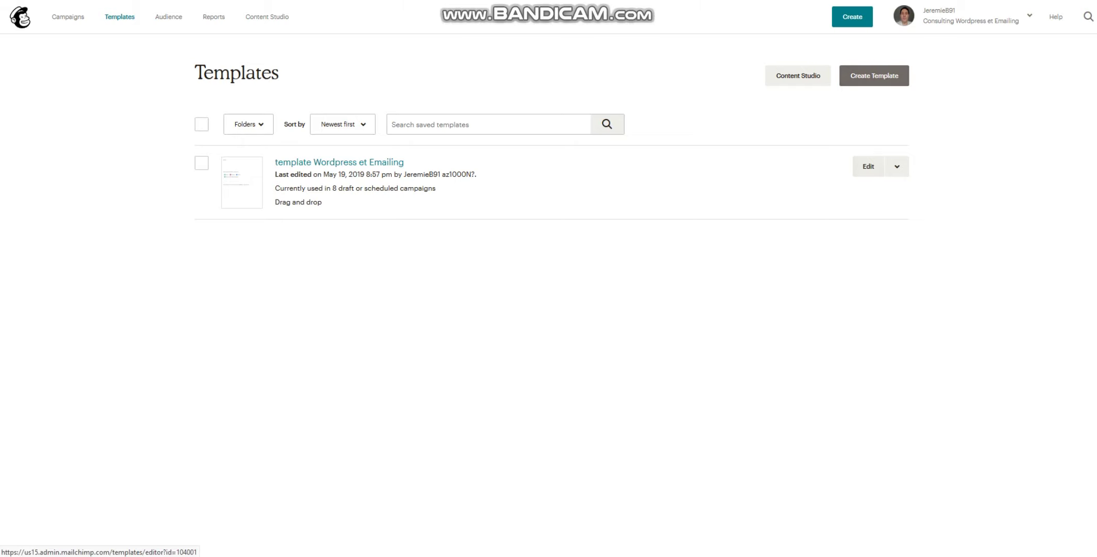
left_click(868, 166)
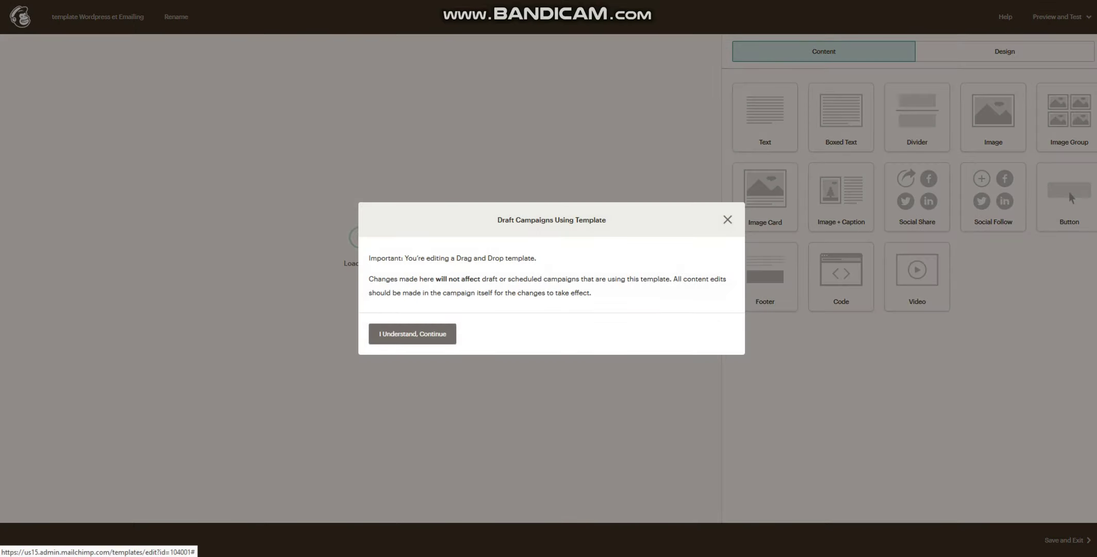
left_click(413, 334)
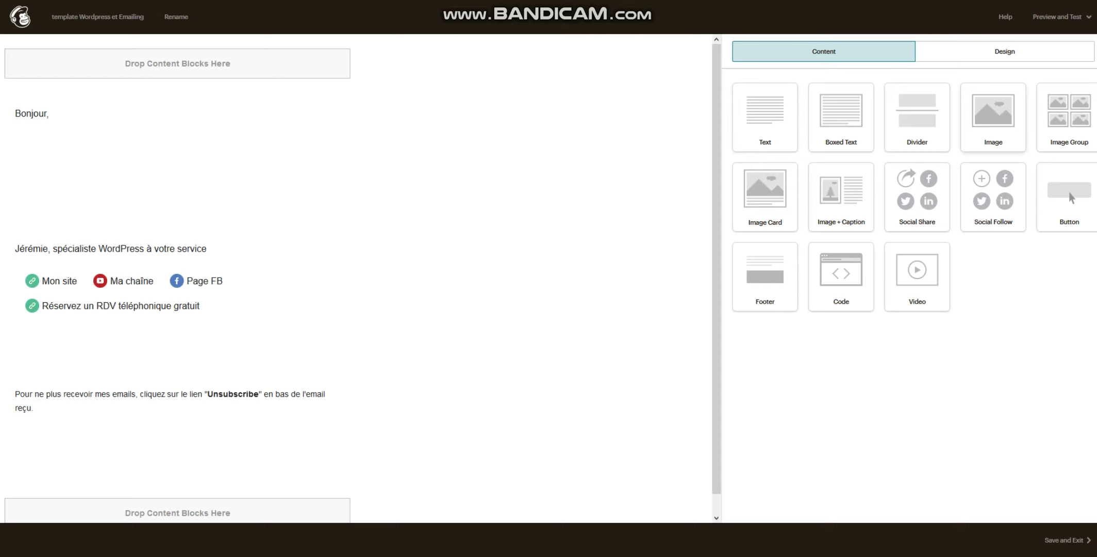
left_click_drag(765, 117, 819, 173)
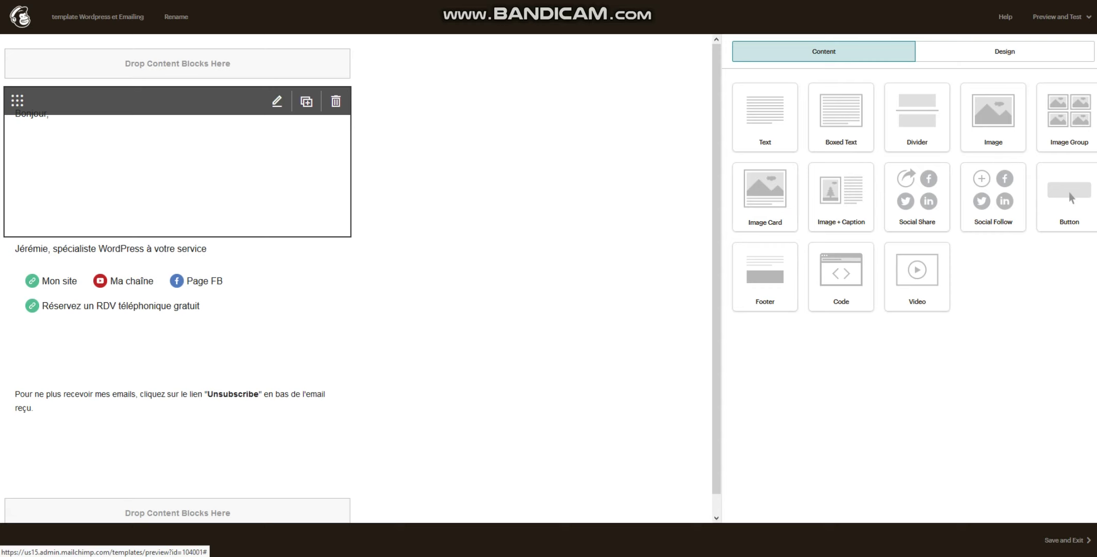
Step: Add the line "votre texte" below "Bonjour," in the greeting text block and save the block
left_click(276, 101)
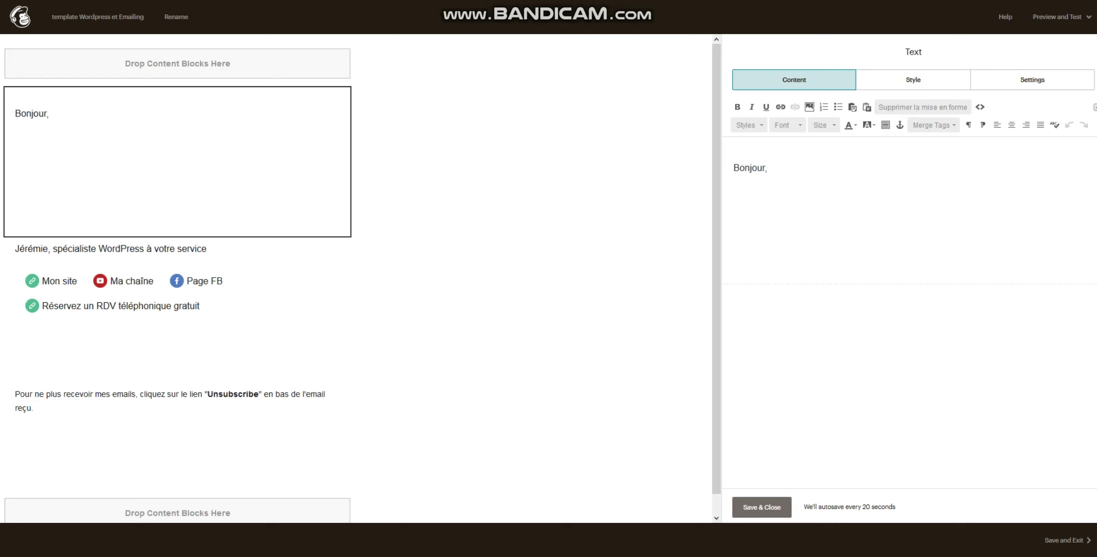
left_click(768, 167)
key("Return")
type("v")
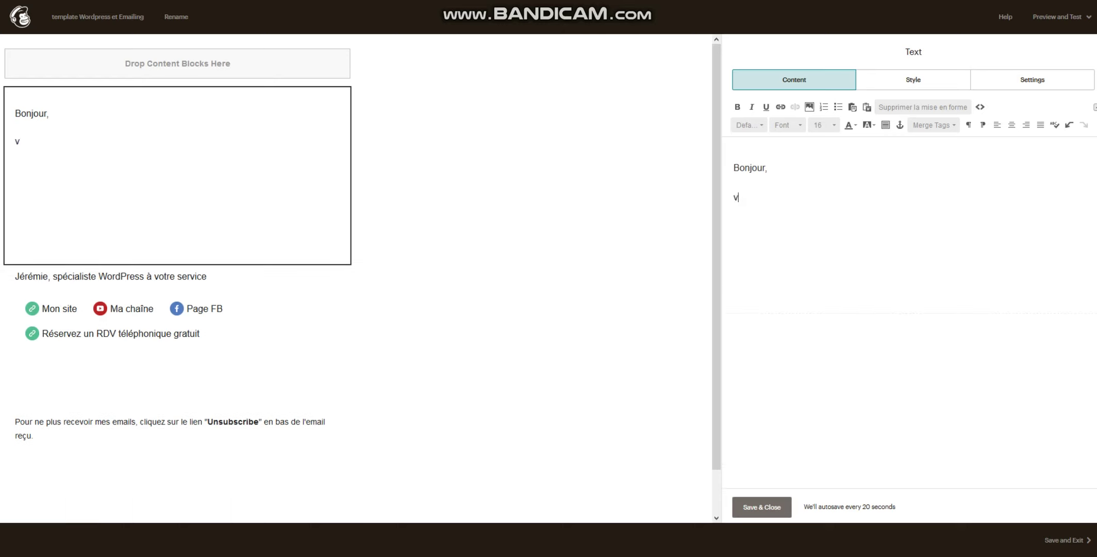
type("otre texte")
left_click(761, 506)
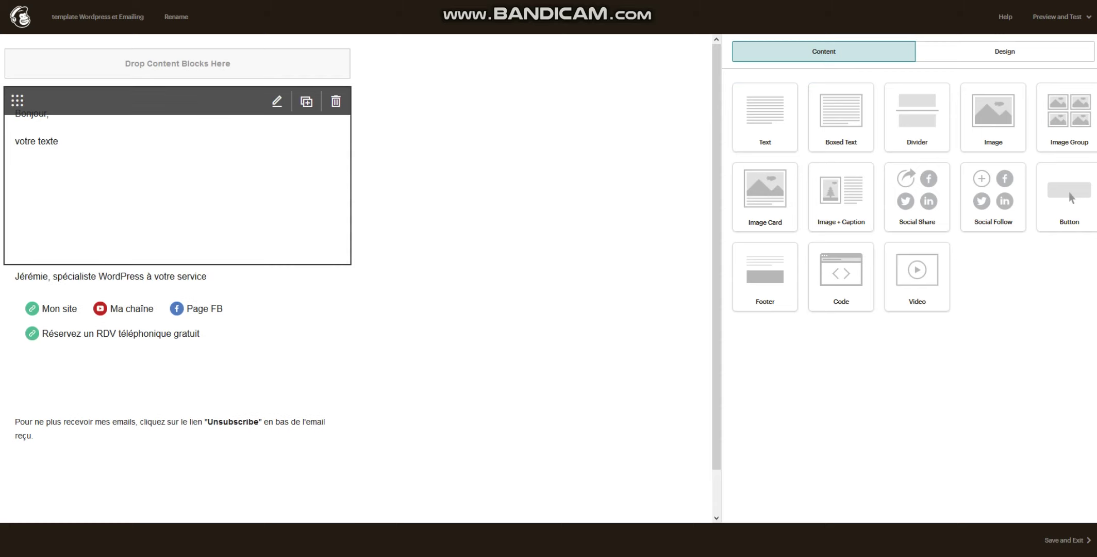
Step: Copy the signature line from the text block above the social links and delete that block
left_click(277, 276)
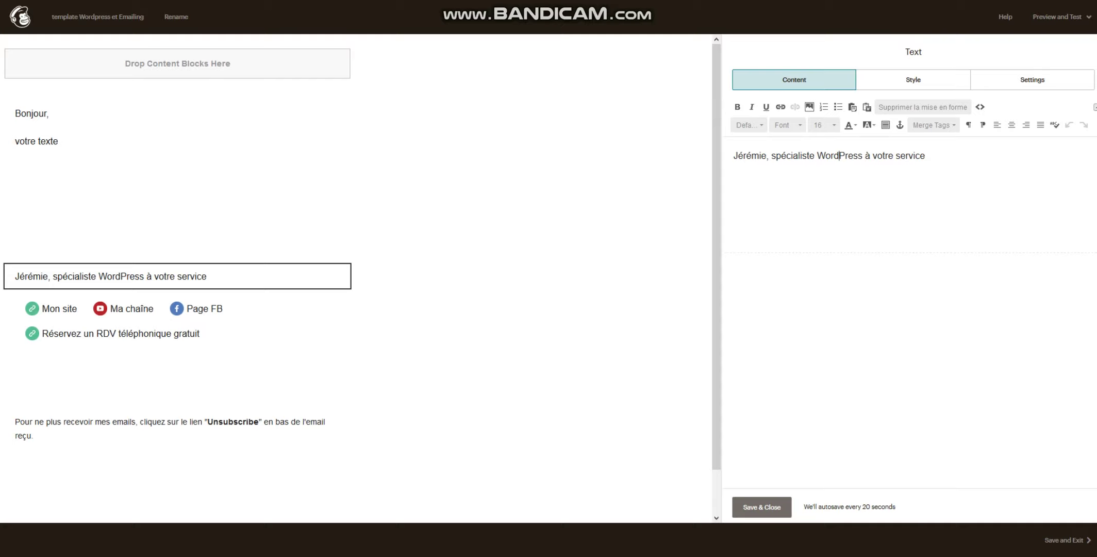
key("ctrl+a")
key("ctrl+c")
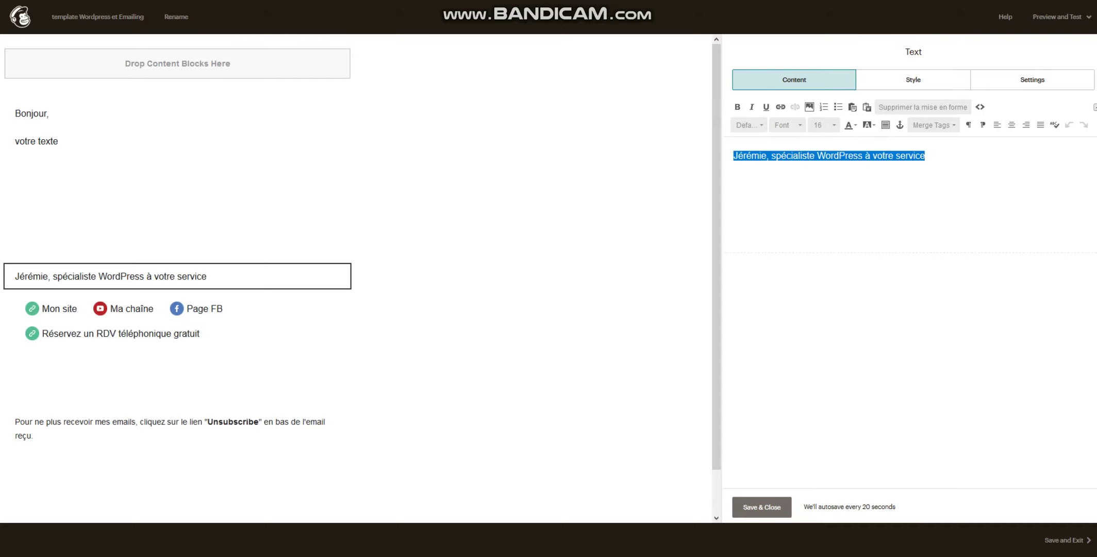
left_click(761, 506)
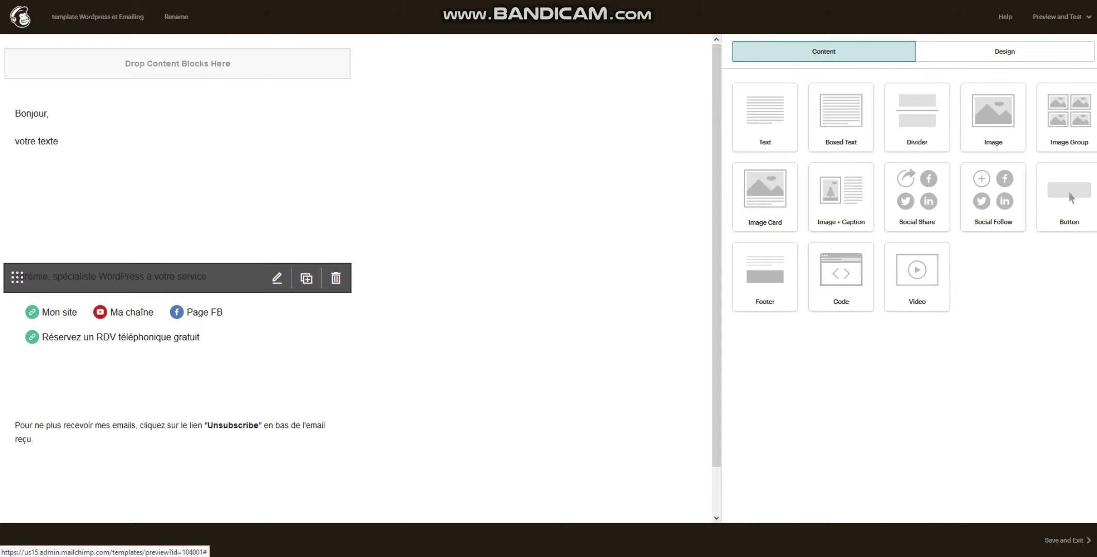
left_click(336, 278)
left_click(454, 326)
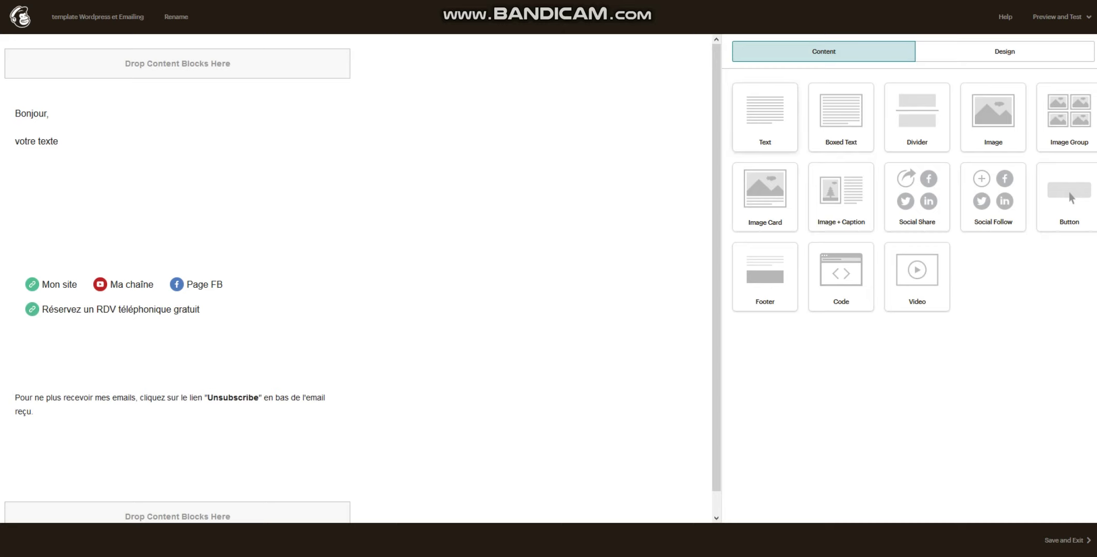
Step: Add a text block below the social links, replace its placeholder with the copied signature line, and save it
left_click_drag(765, 117, 253, 390)
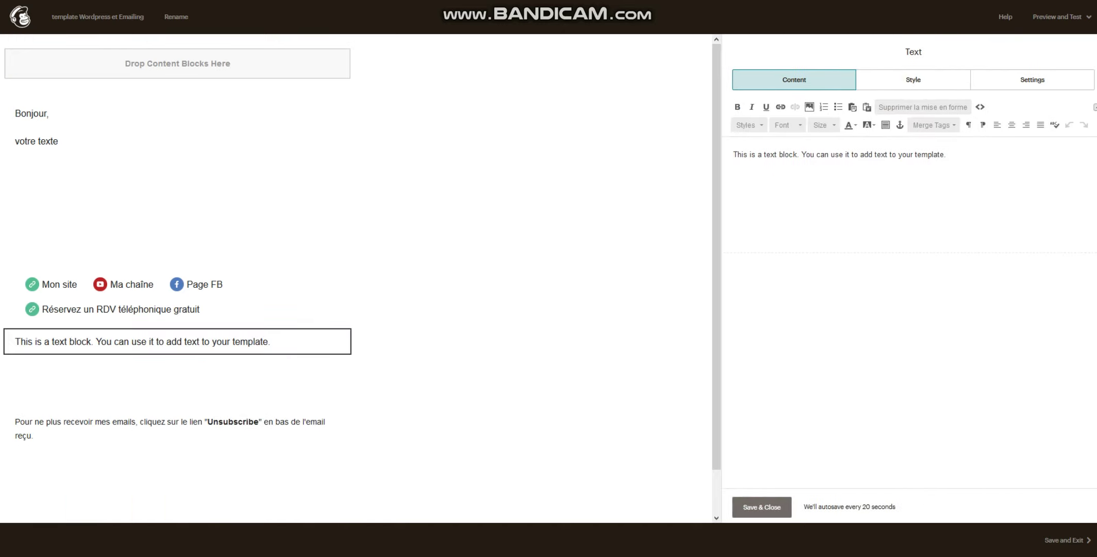
triple_click(802, 154)
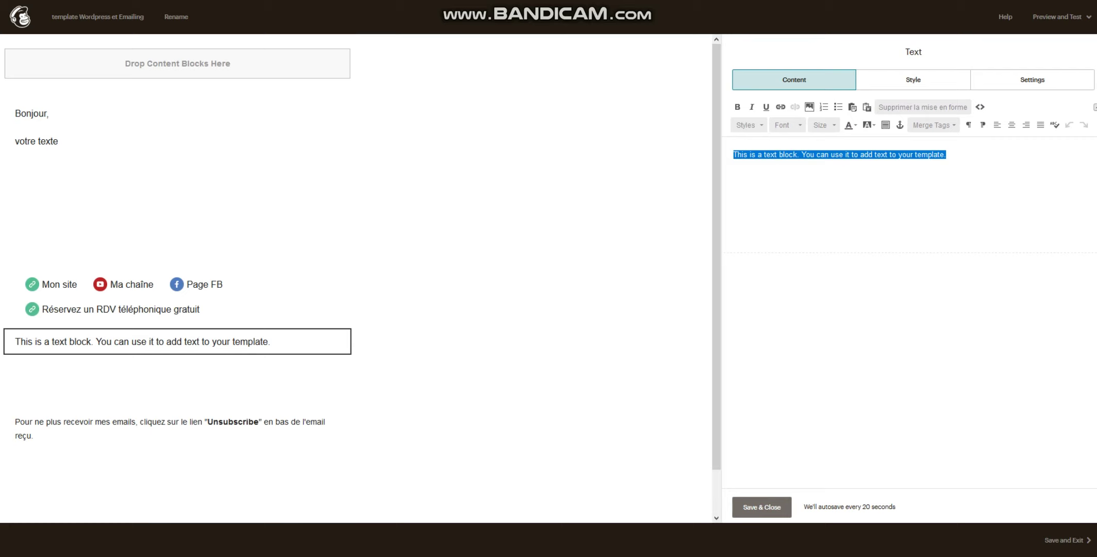
key("ctrl+v")
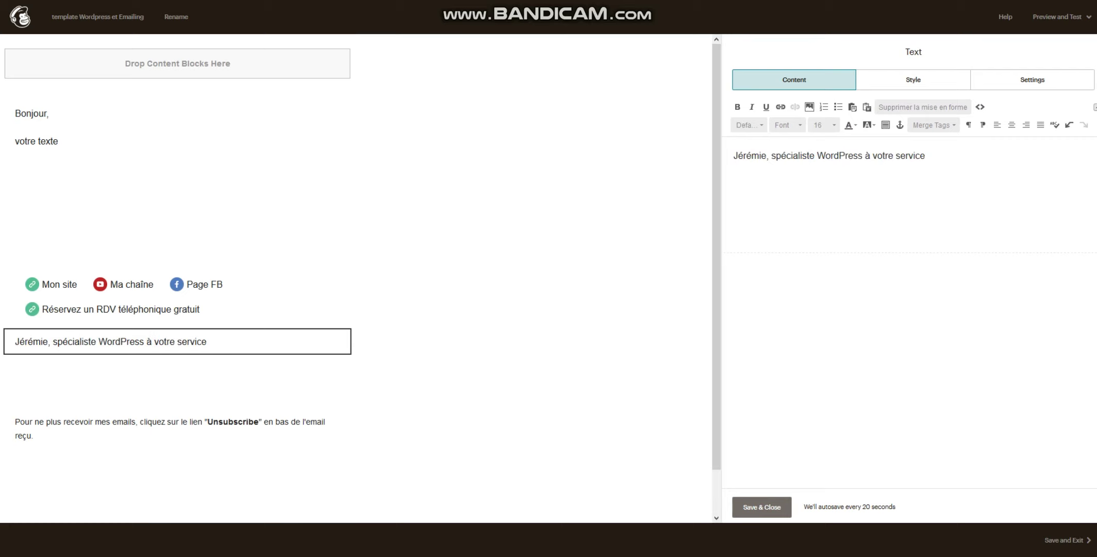
left_click(761, 507)
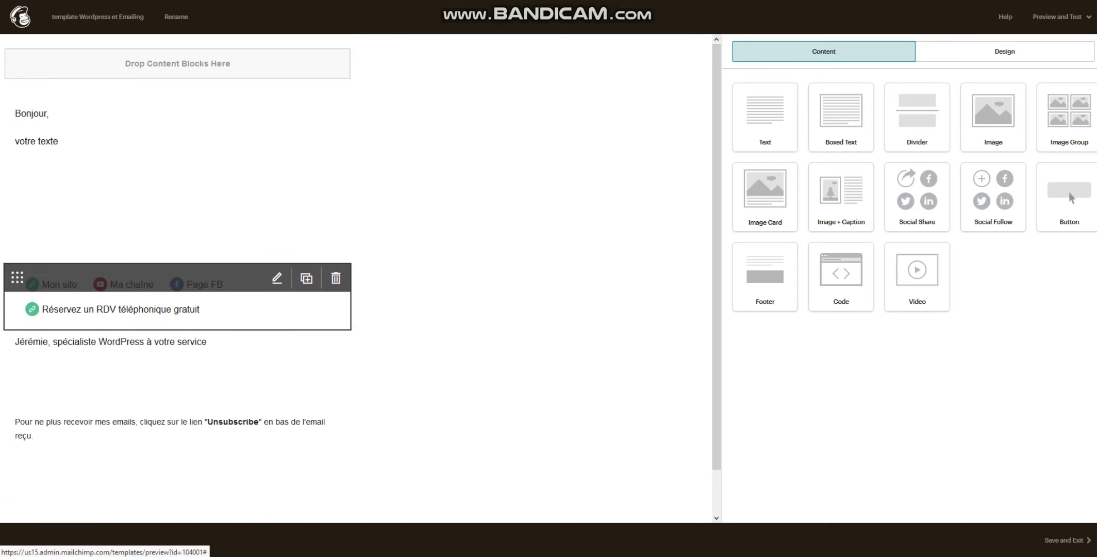
Step: Review the link settings of the Social Follow block, and save and exit the template
left_click(277, 278)
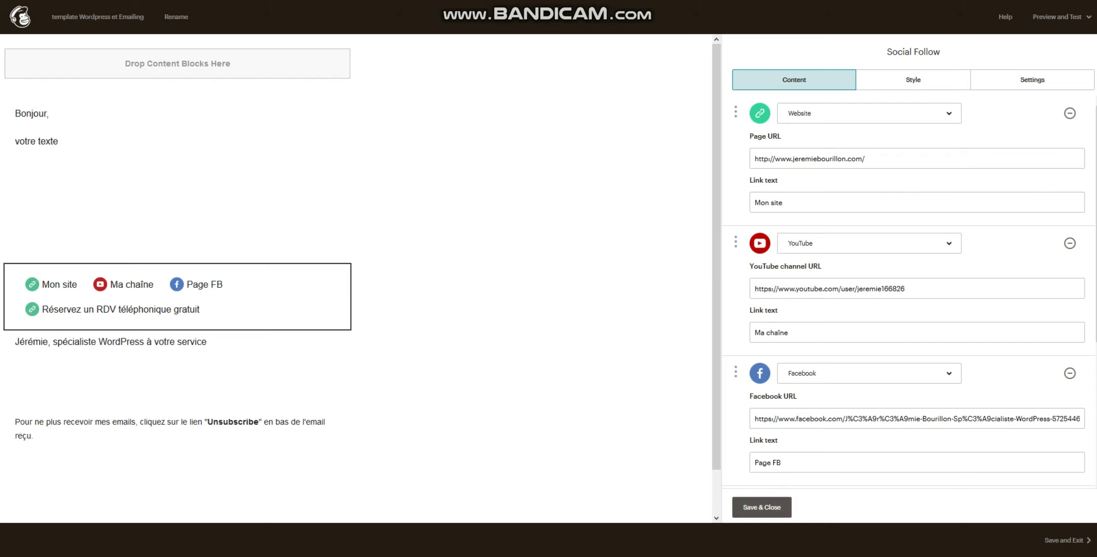
left_click(761, 507)
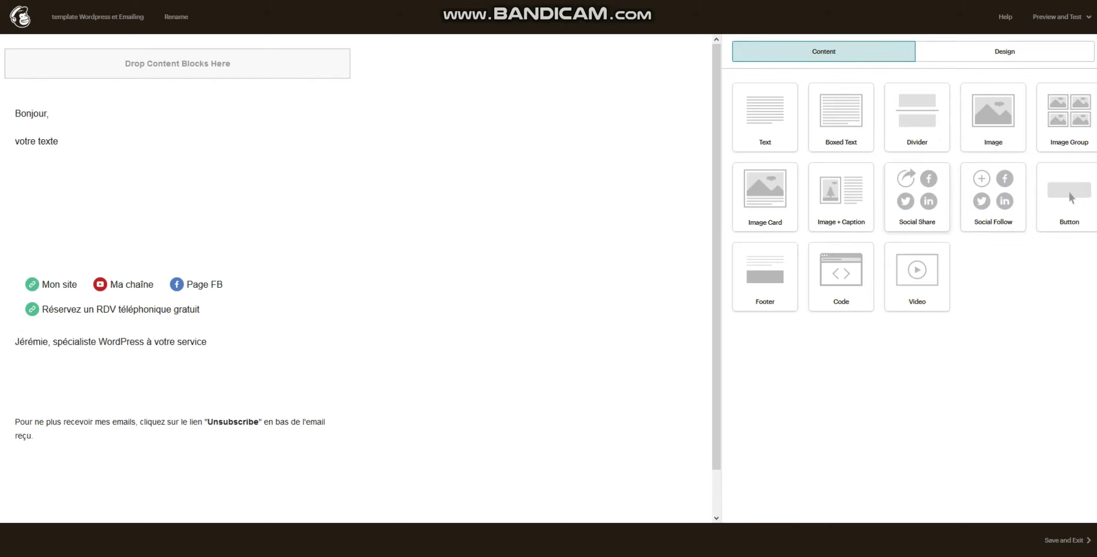
left_click_drag(917, 196, 347, 335)
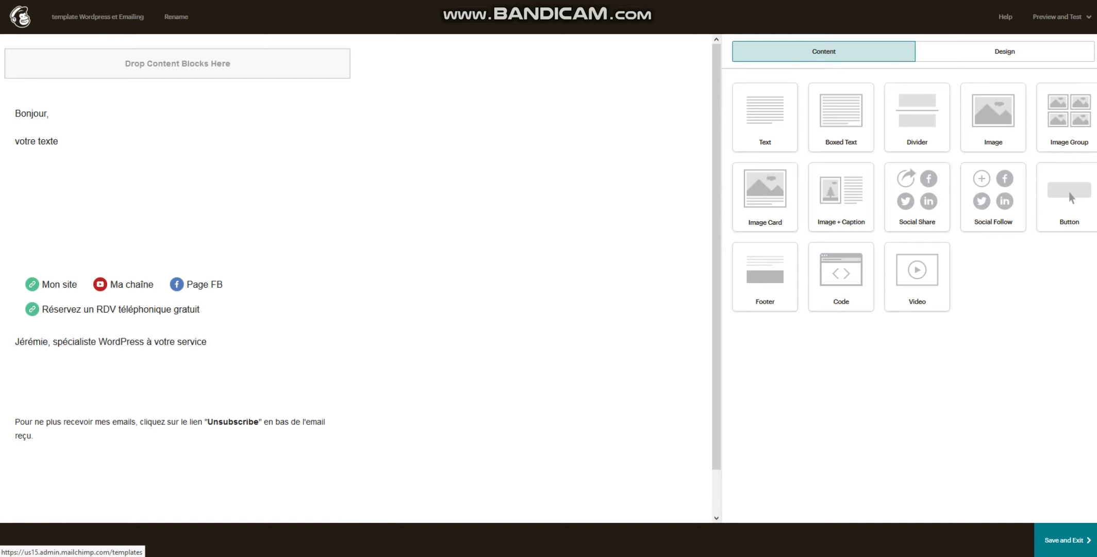
left_click(1065, 539)
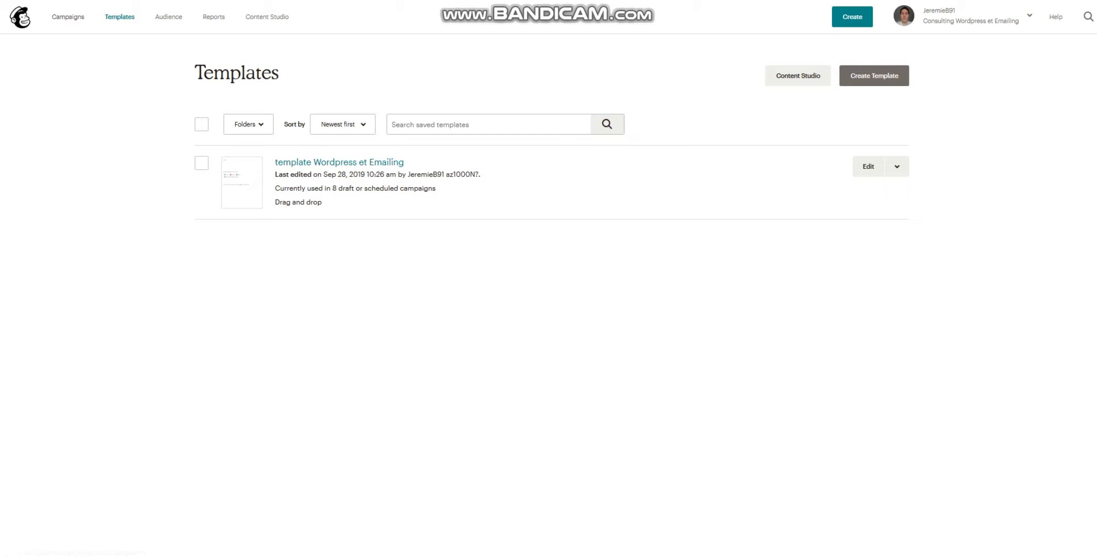
Step: Create a regular email campaign named "Email N° 1"
left_click(68, 17)
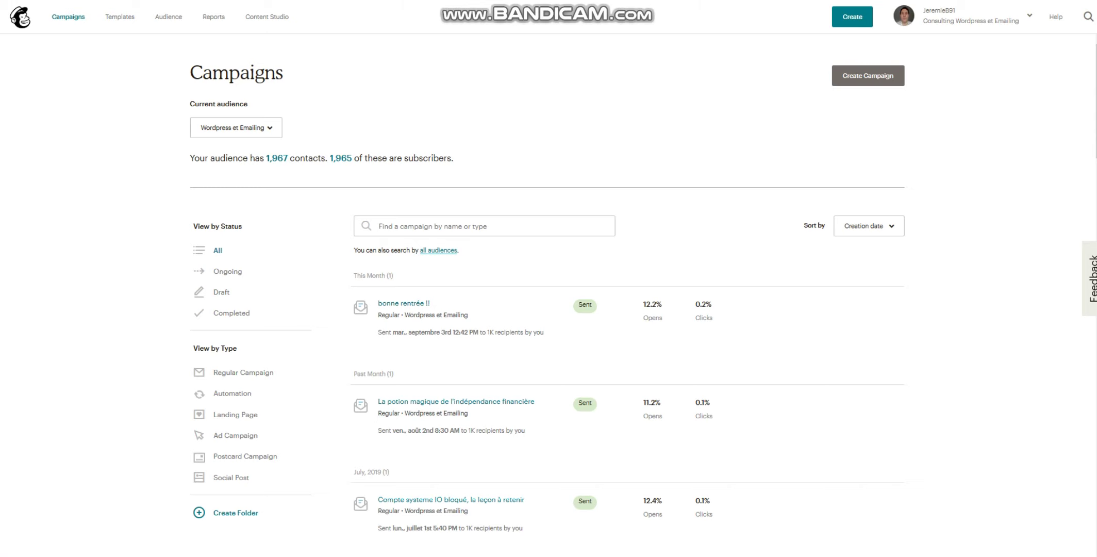
left_click(868, 76)
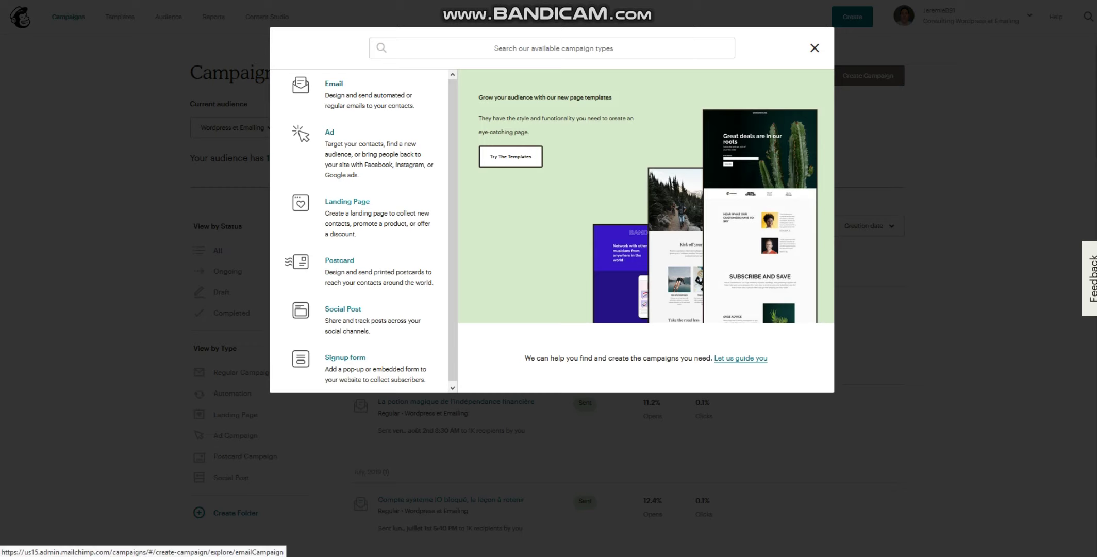
left_click(369, 95)
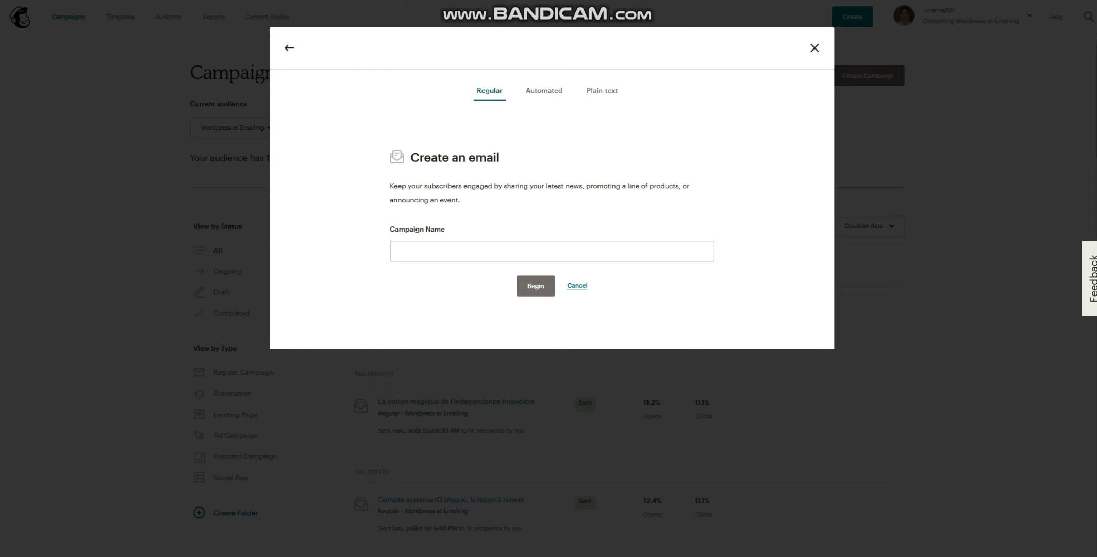
left_click(516, 251)
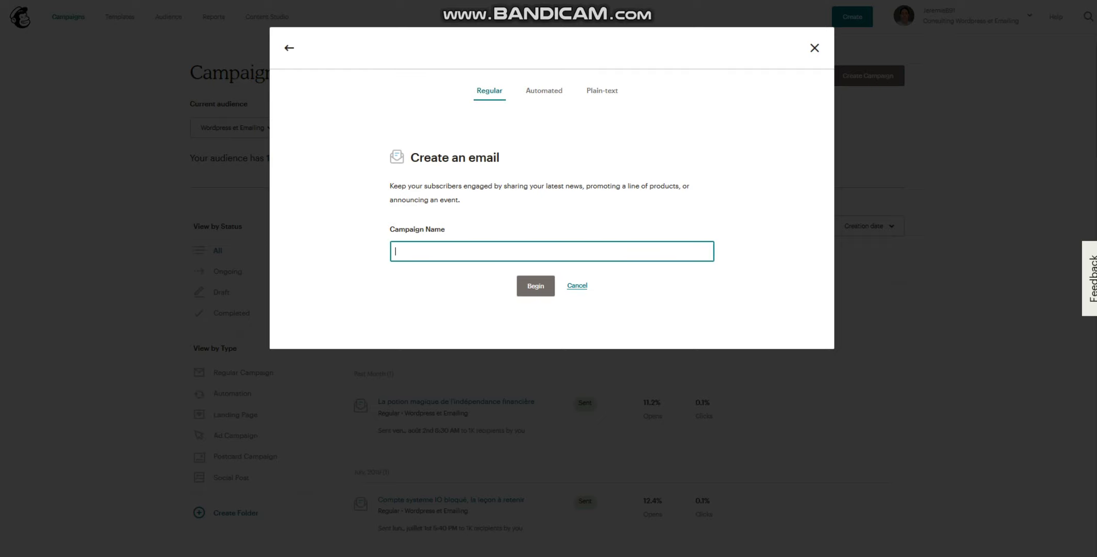
type("Email")
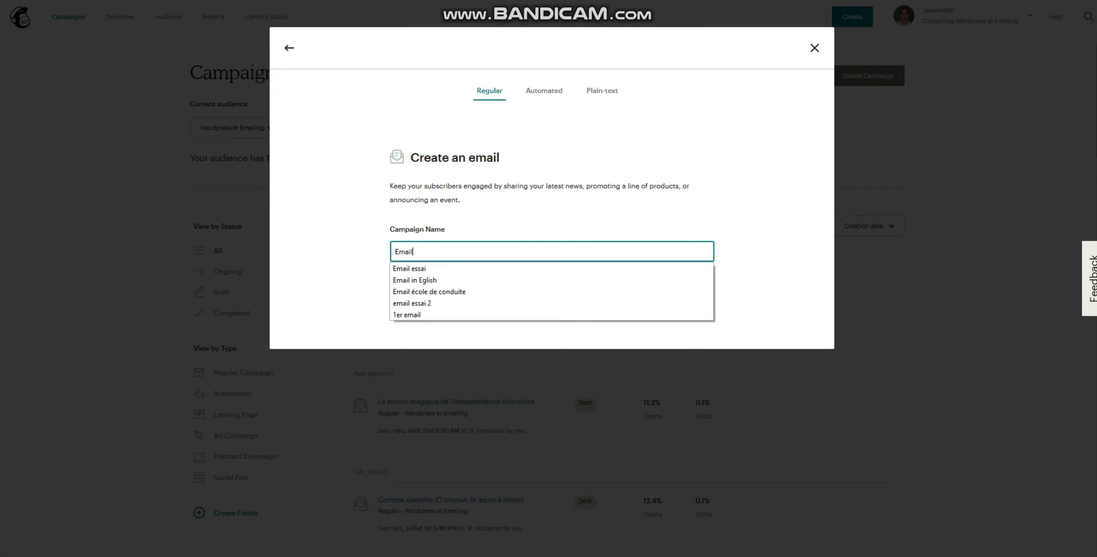
type(" N° 1")
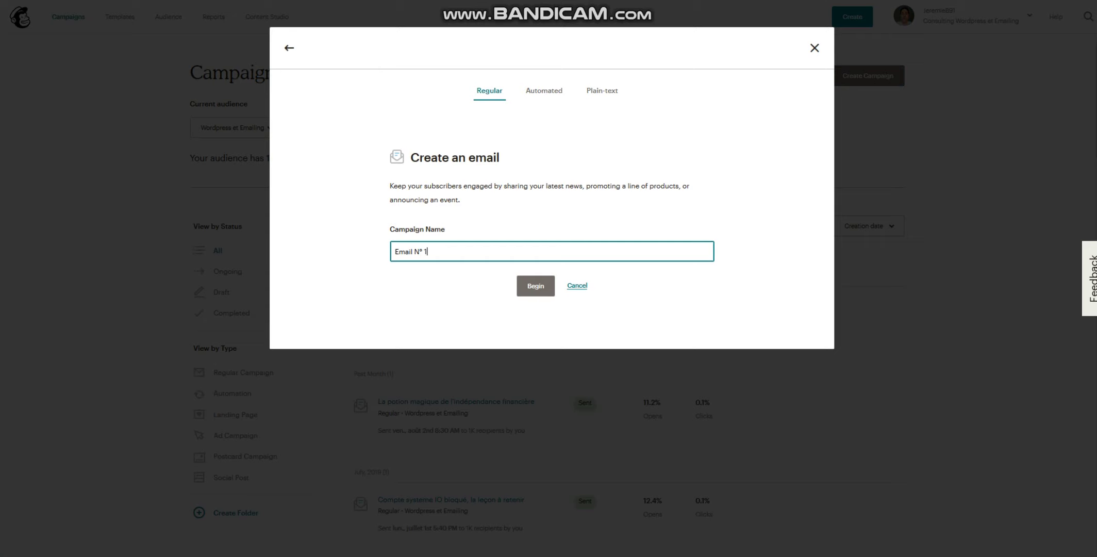
key("ctrl+a")
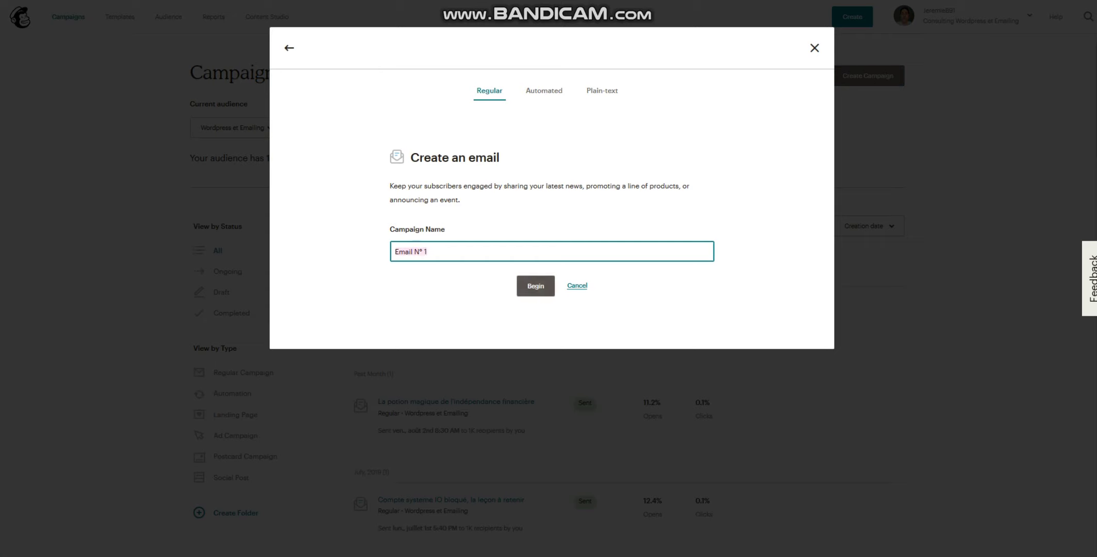
left_click(536, 286)
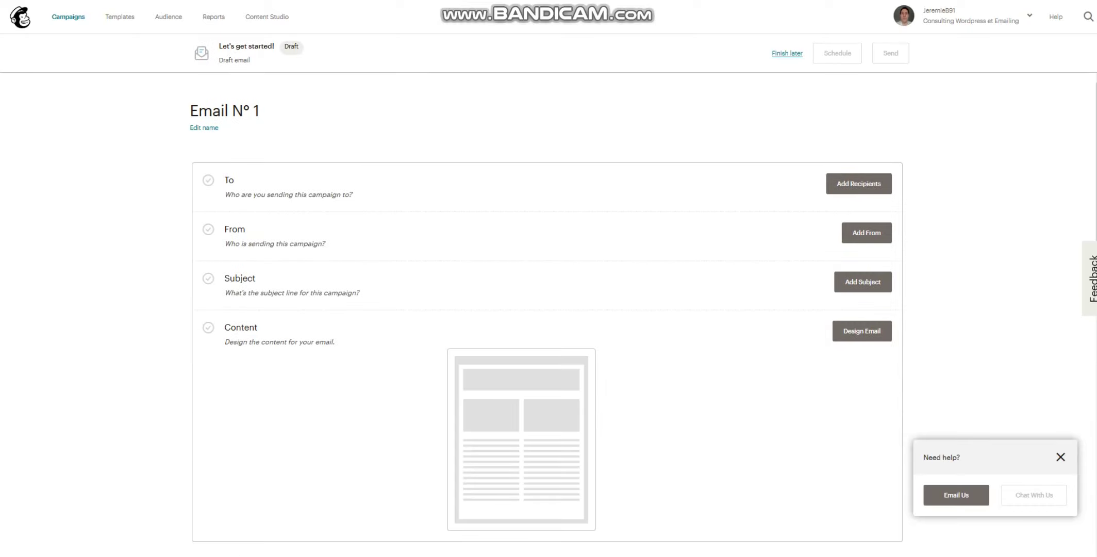
Step: Set the campaign's recipients to all subscribers in the Wordpress et Emailing audience and save the prefilled sender details
left_click(858, 184)
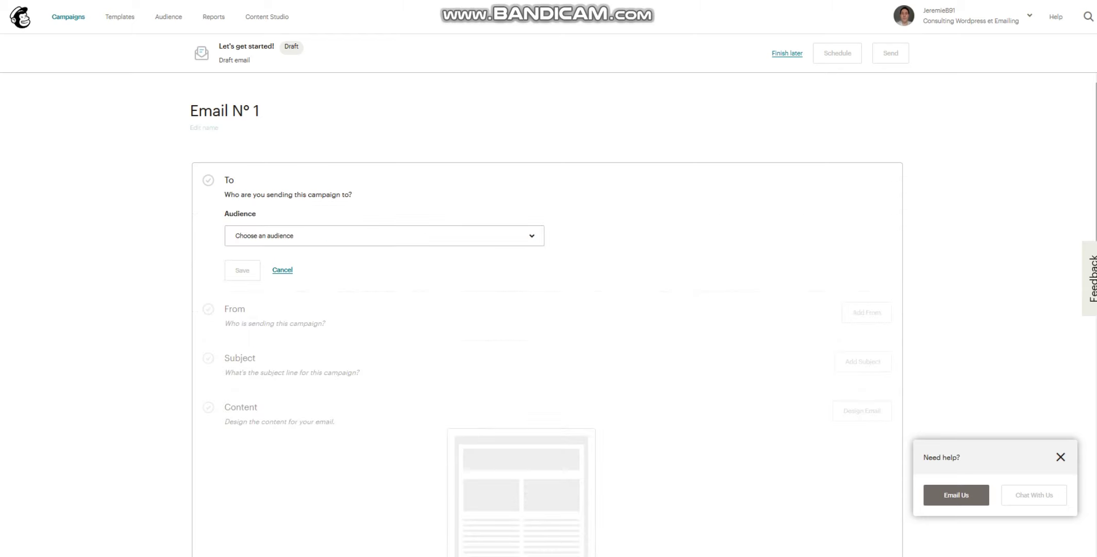
left_click(384, 235)
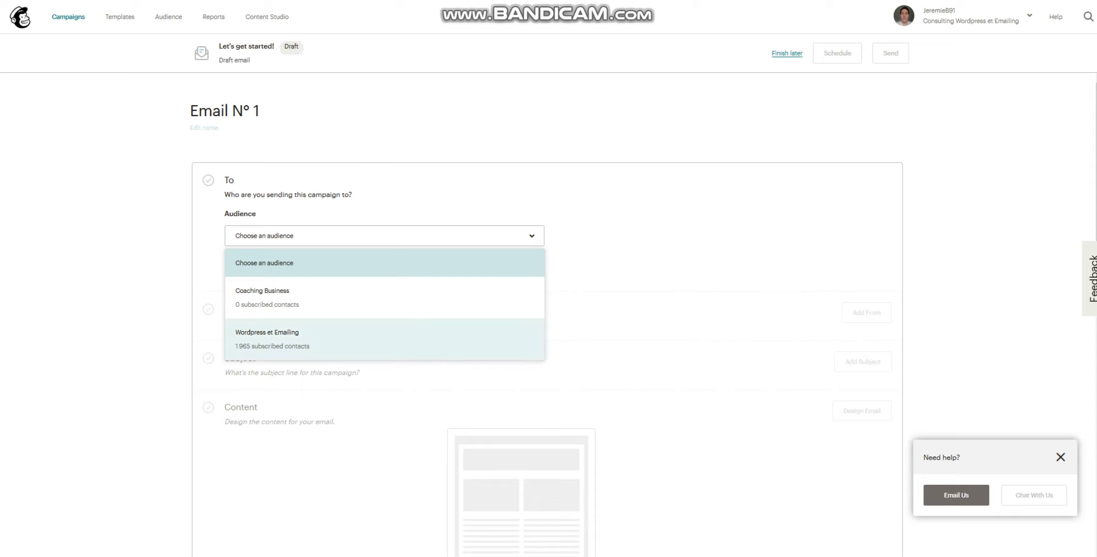
left_click(384, 339)
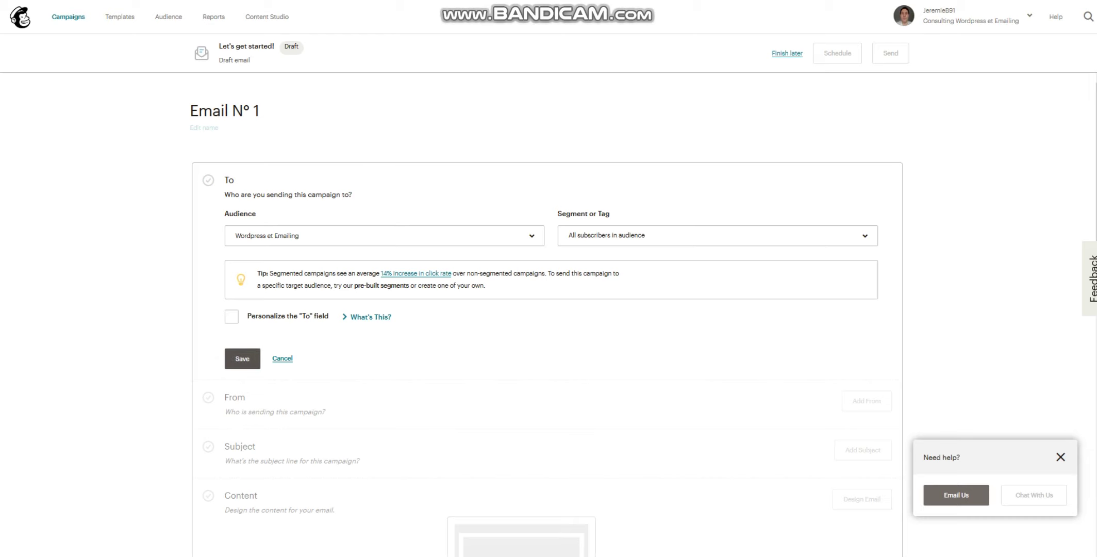
left_click(242, 358)
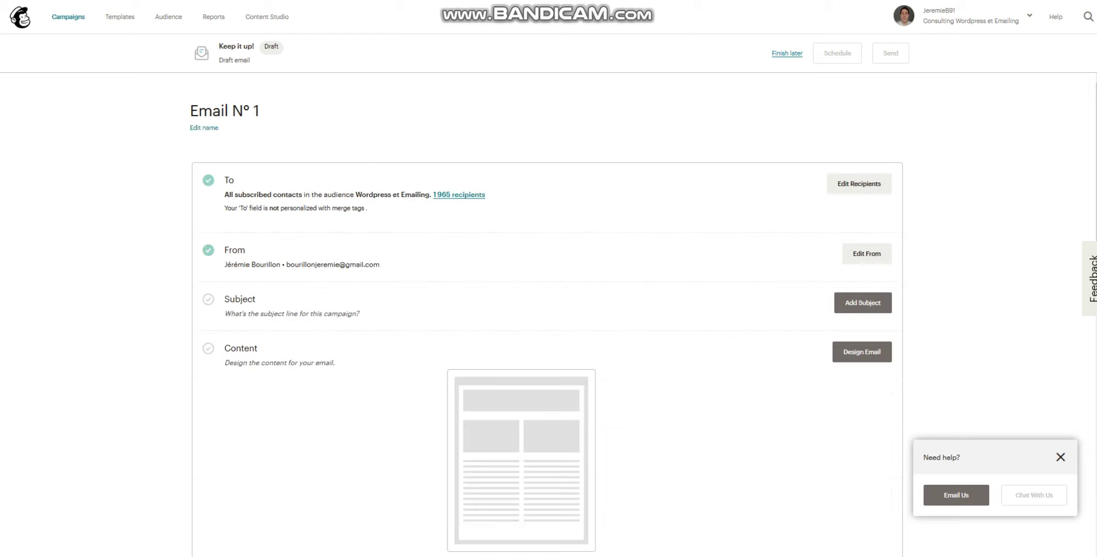
left_click(867, 253)
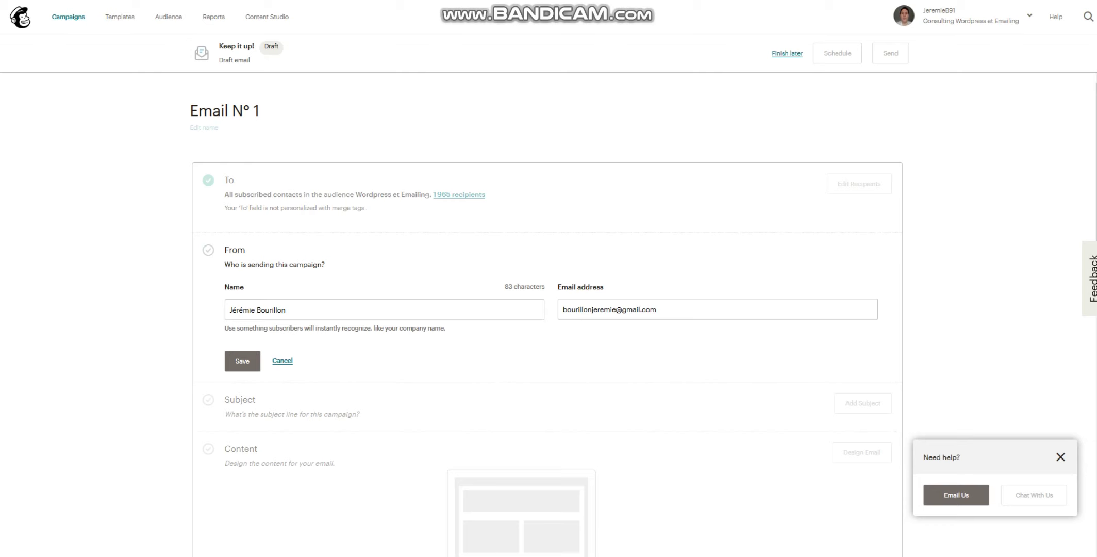
key("Return")
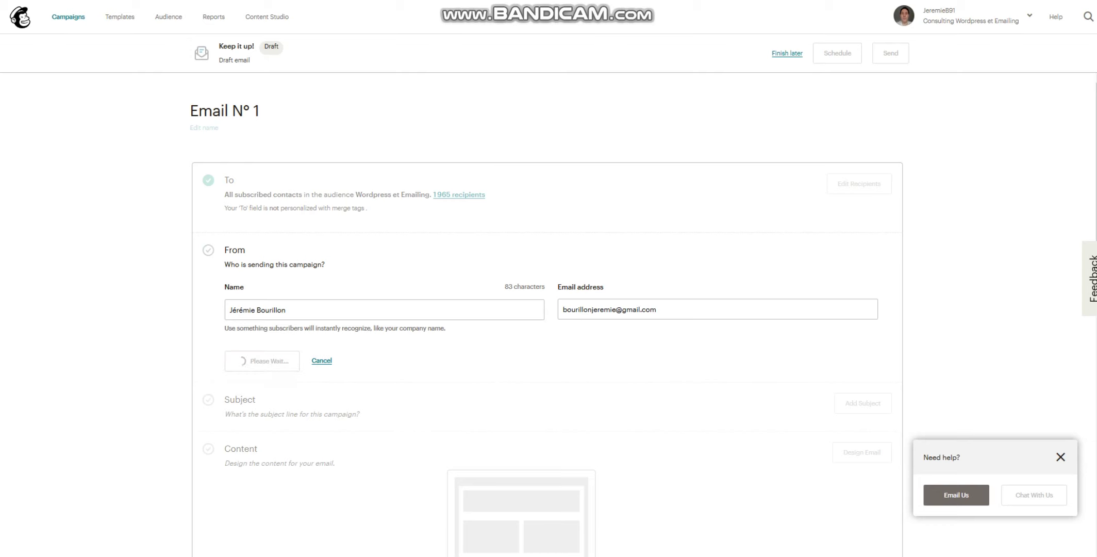
Step: Set the campaign's subject to "Email N° 1" and its preview text to "Cliquez vitre sur l'email", and save them
left_click(863, 302)
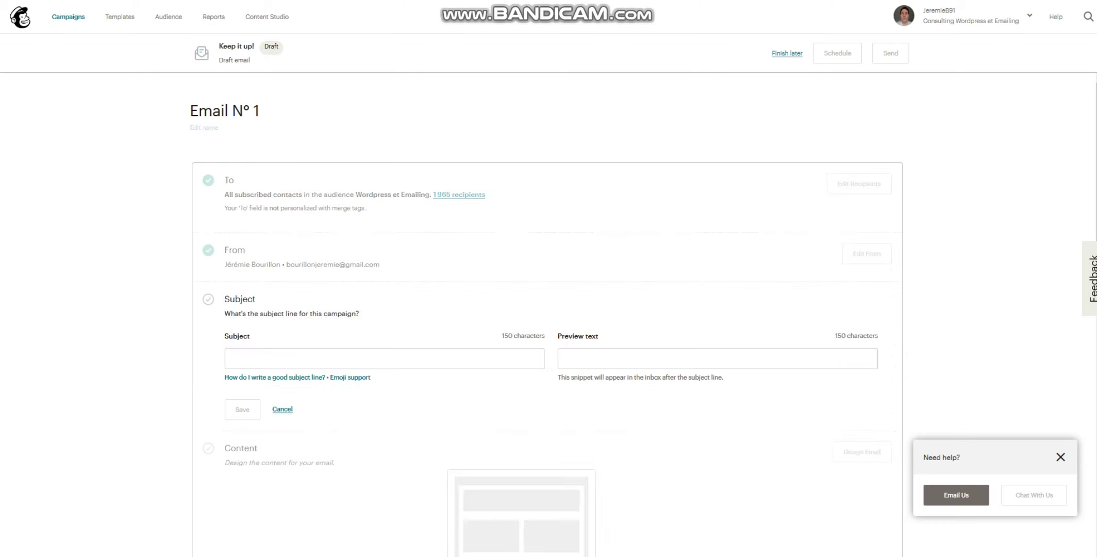
mouse_move(350, 377)
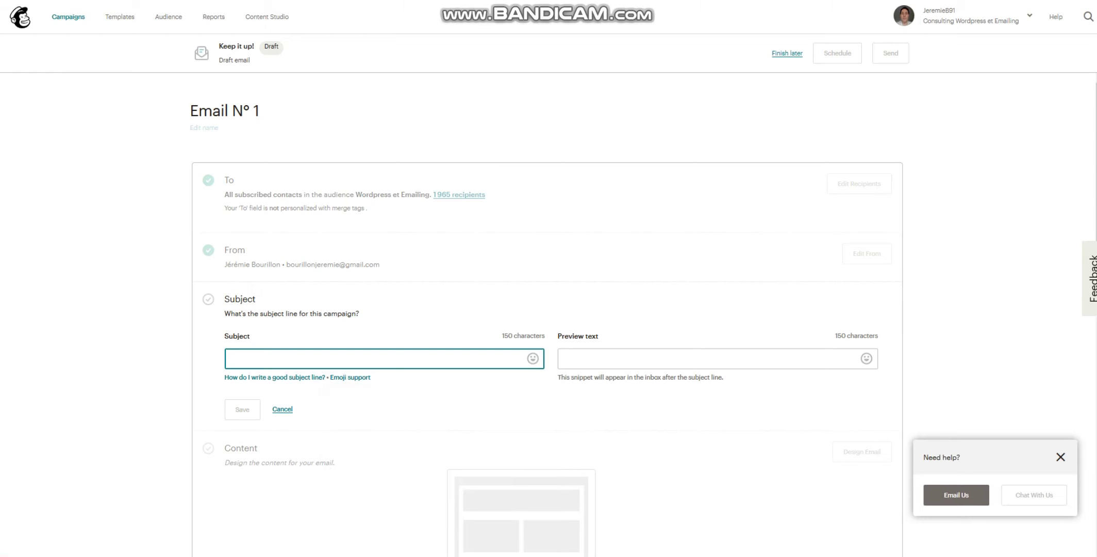
type("Email N° 1")
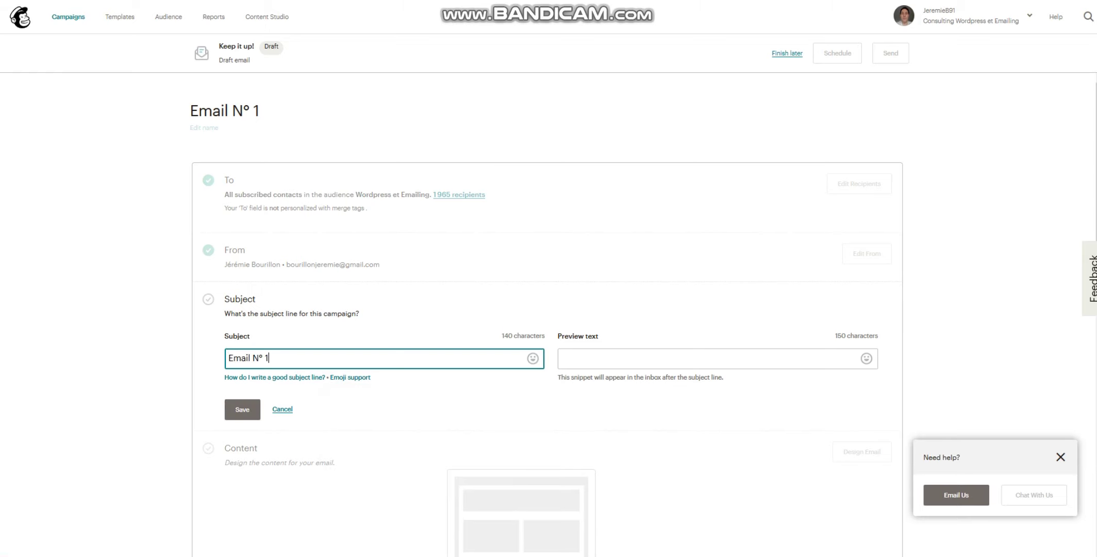
left_click(619, 358)
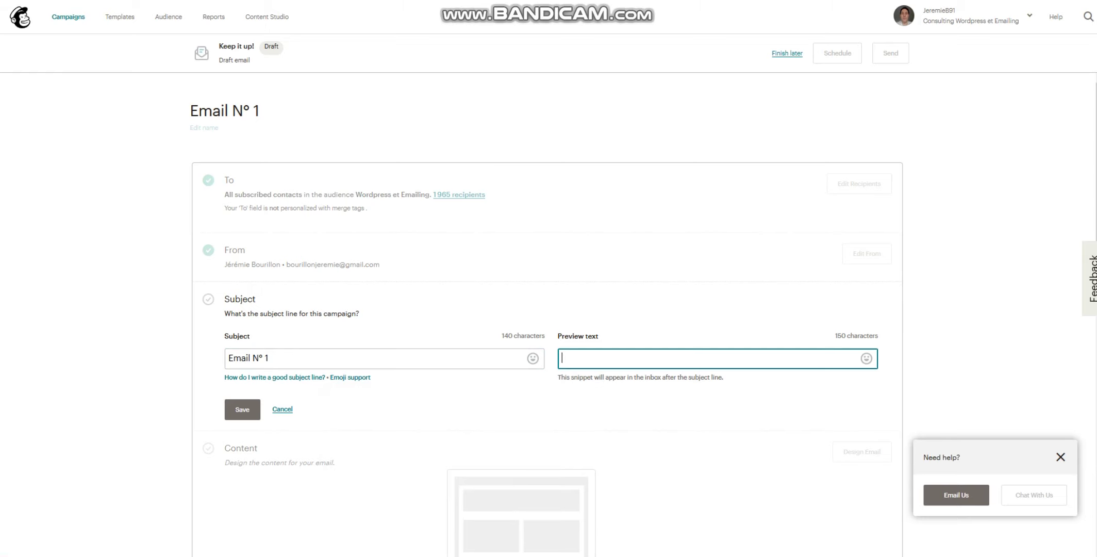
type("Cliquez vitre sur l'email")
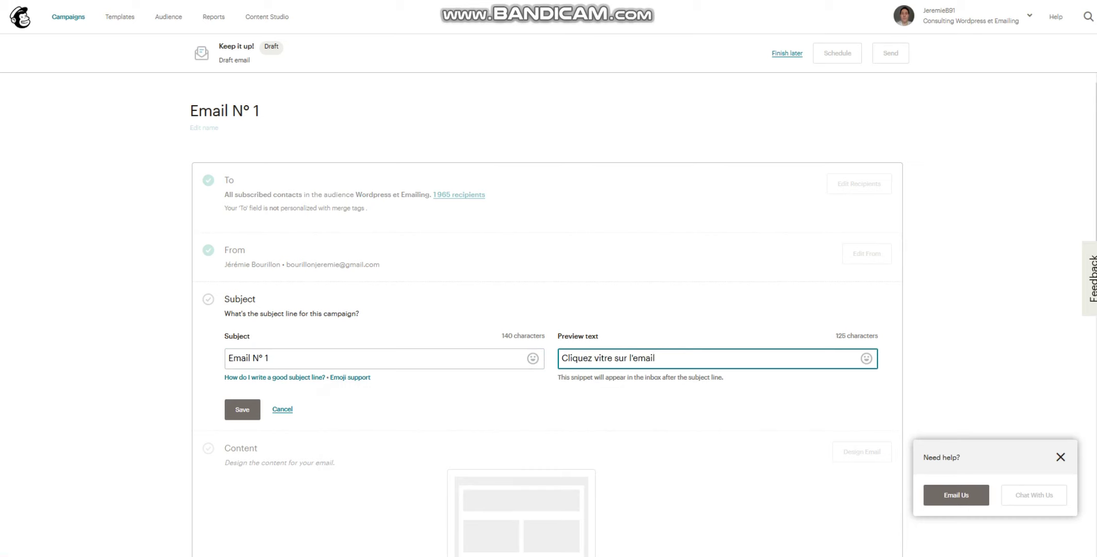
left_click(242, 409)
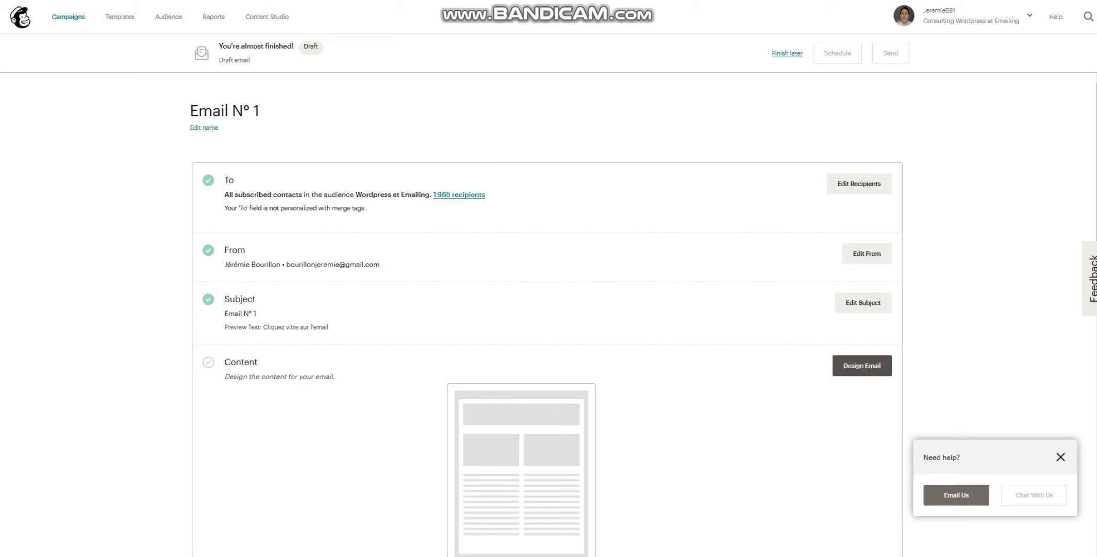
Step: Start designing the campaign's content from the saved template "template Wordpress et Emailing"
left_click(861, 365)
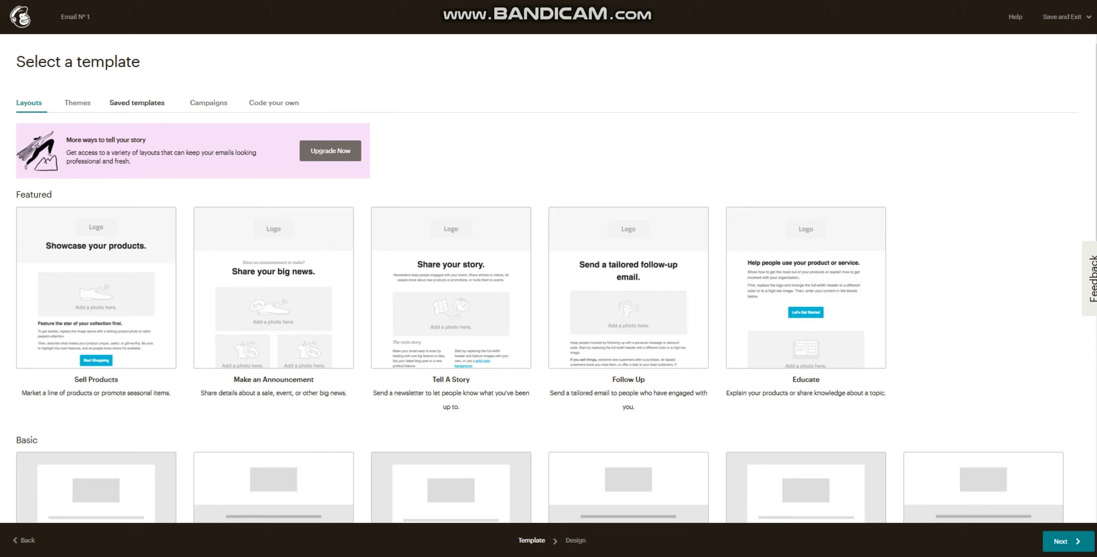
left_click(136, 103)
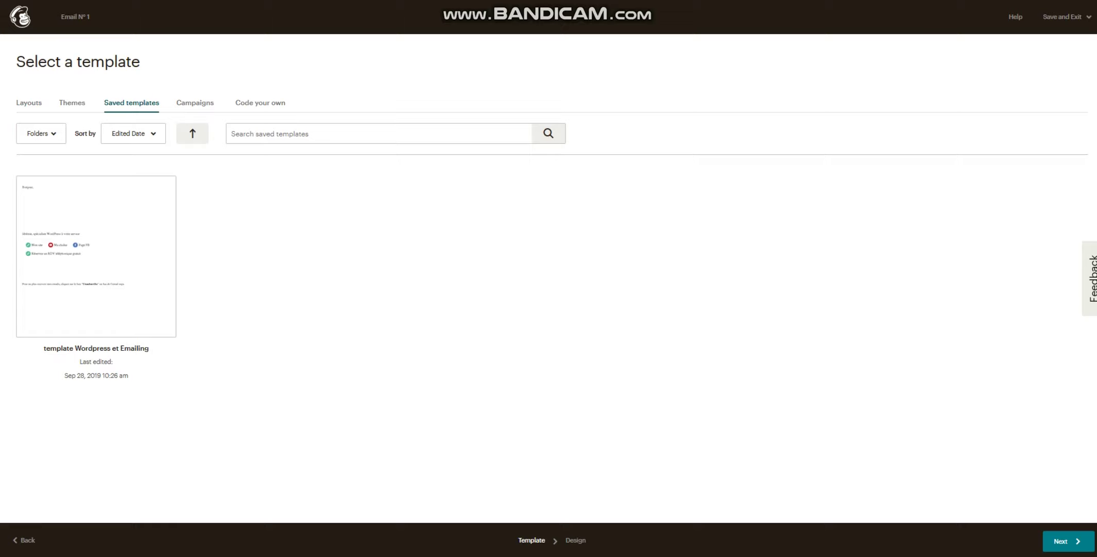
left_click(99, 212)
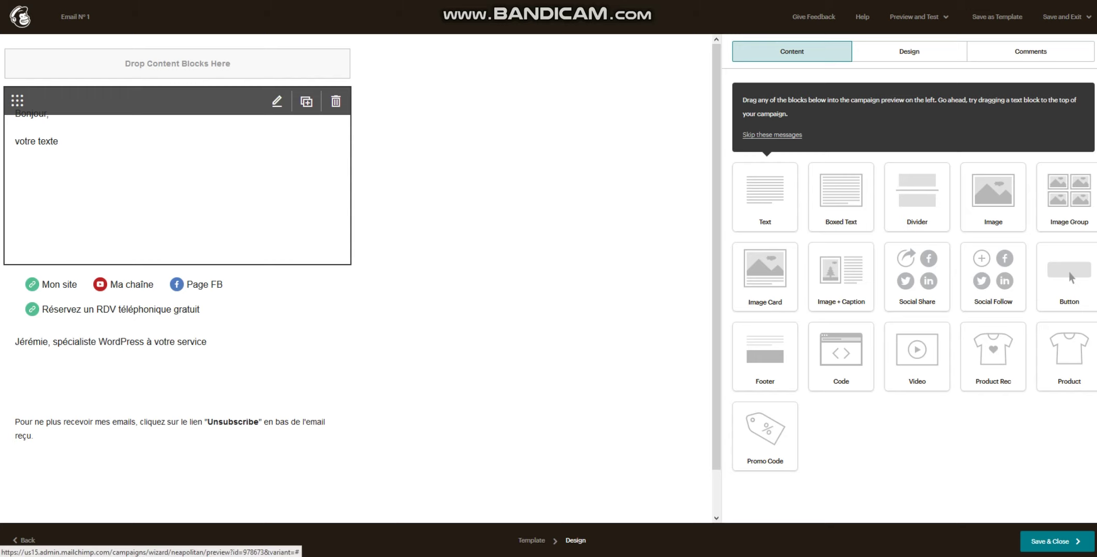
Step: Add the line "Ci-joint mon 1er email" followed by blank lines below "votre texte" in the text block, and save and close the design
left_click(277, 101)
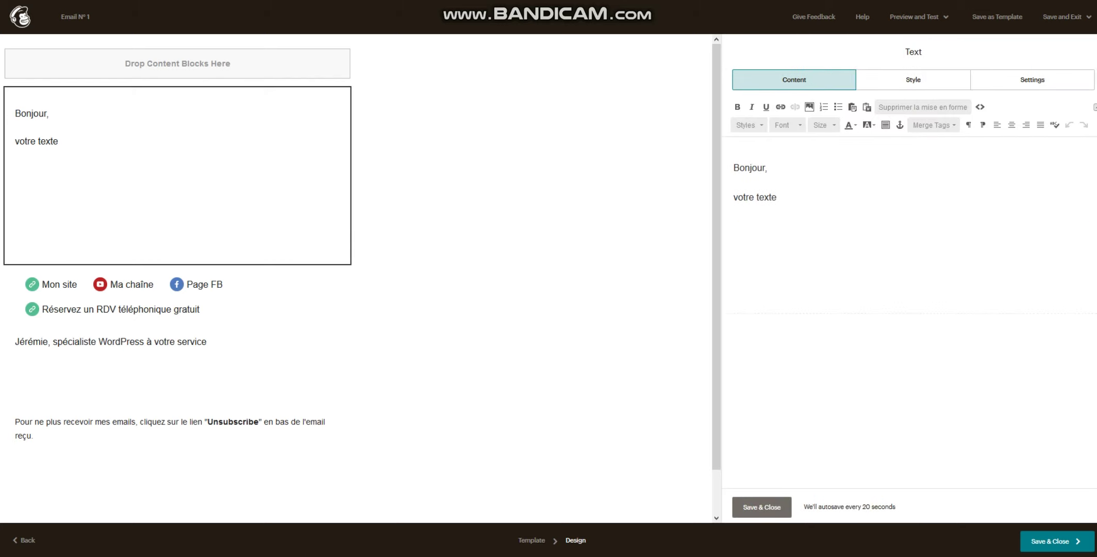
key("Return")
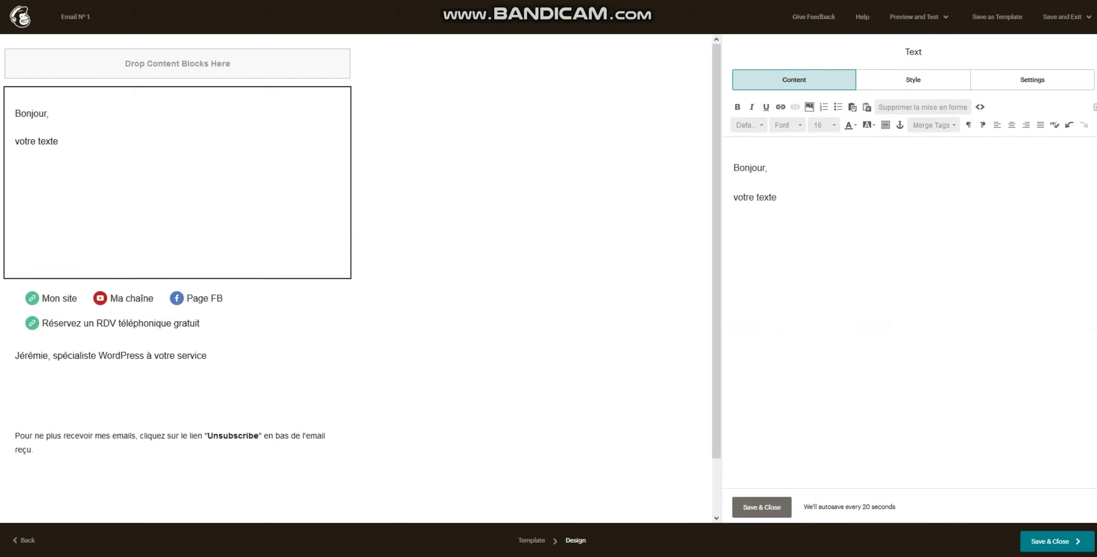
type("Ci-")
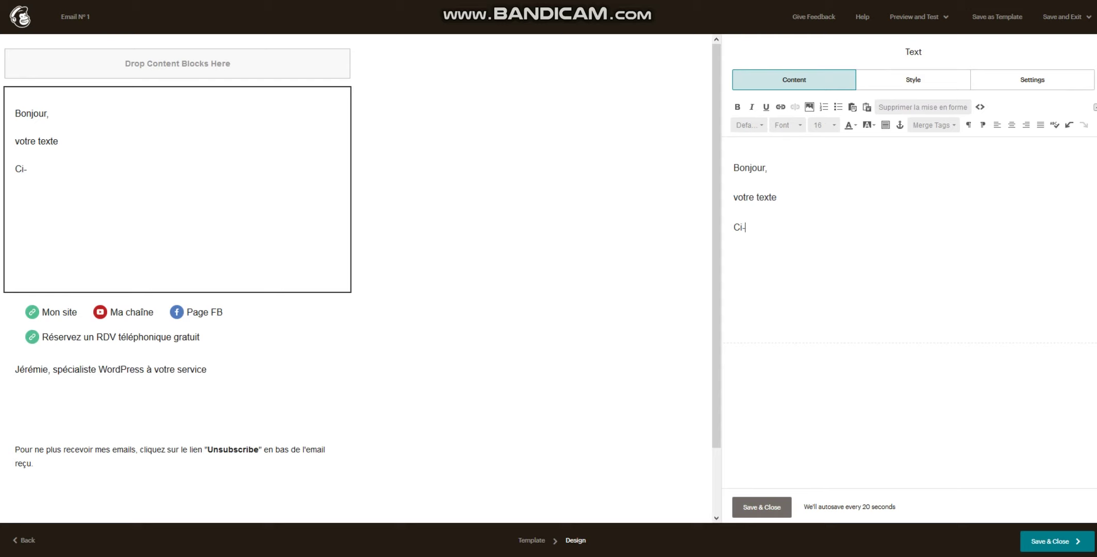
type("joint mon 1er email")
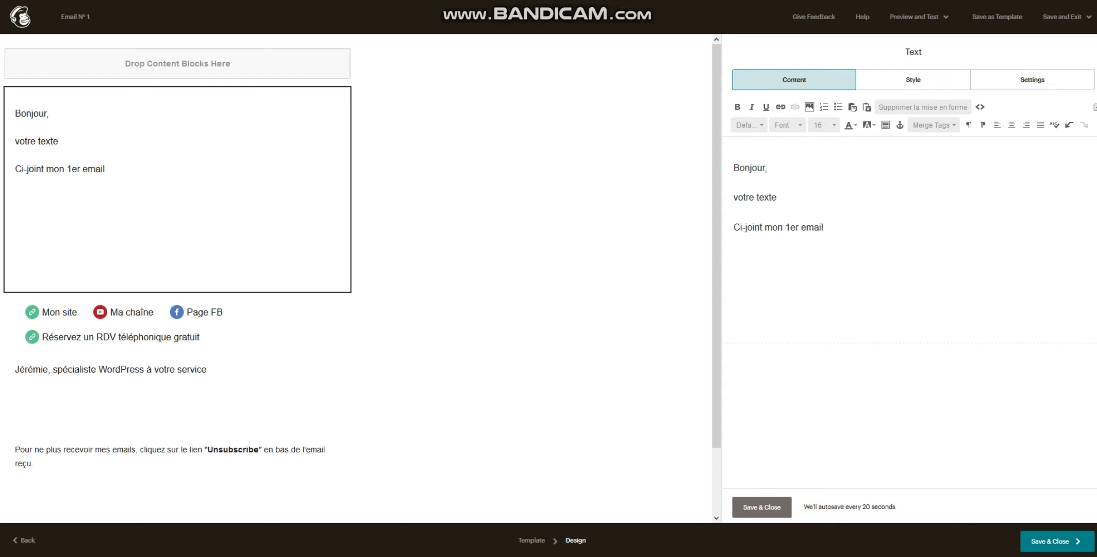
key("Return")
key("Return")
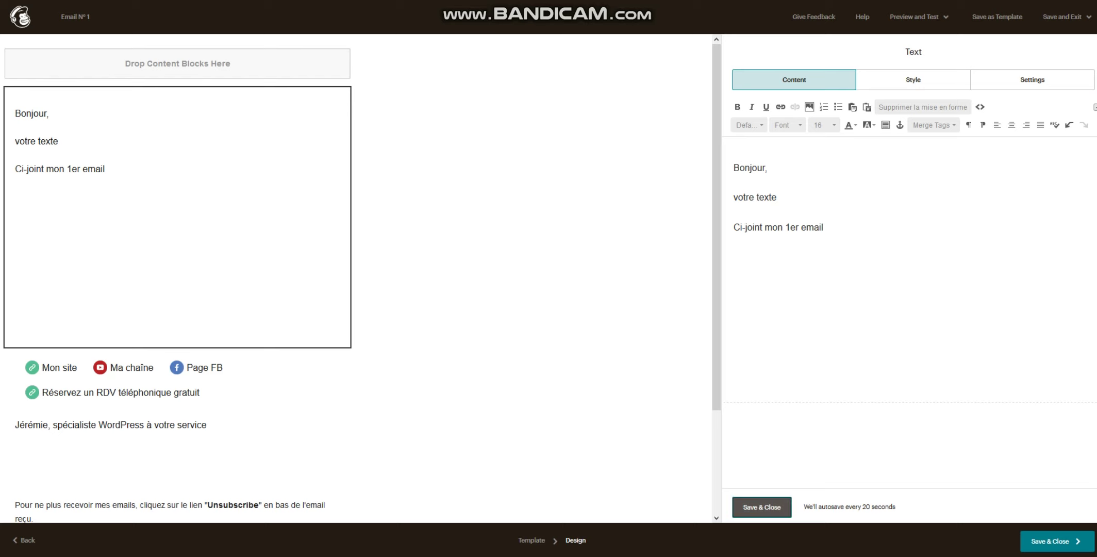
left_click(762, 507)
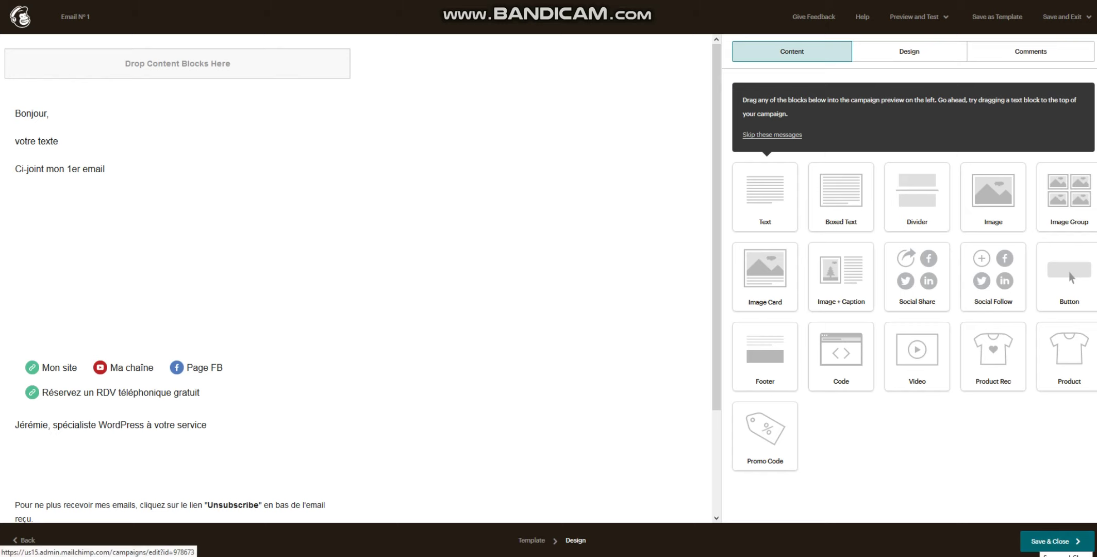
left_click(1051, 541)
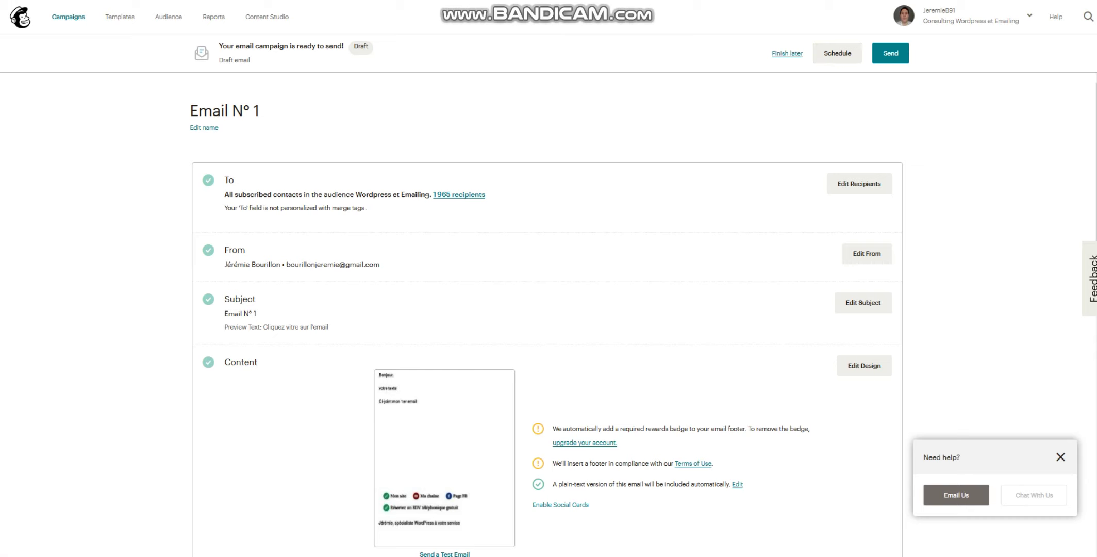
Step: Check the campaign's scheduling options without scheduling it, and review its sharing, social post and tracking settings
left_click(838, 53)
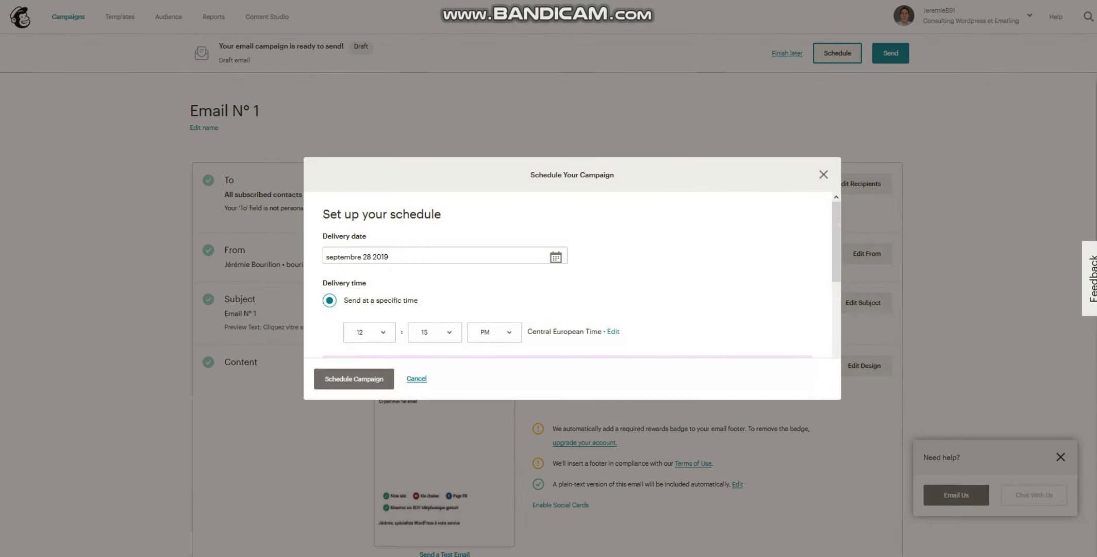
left_click(823, 174)
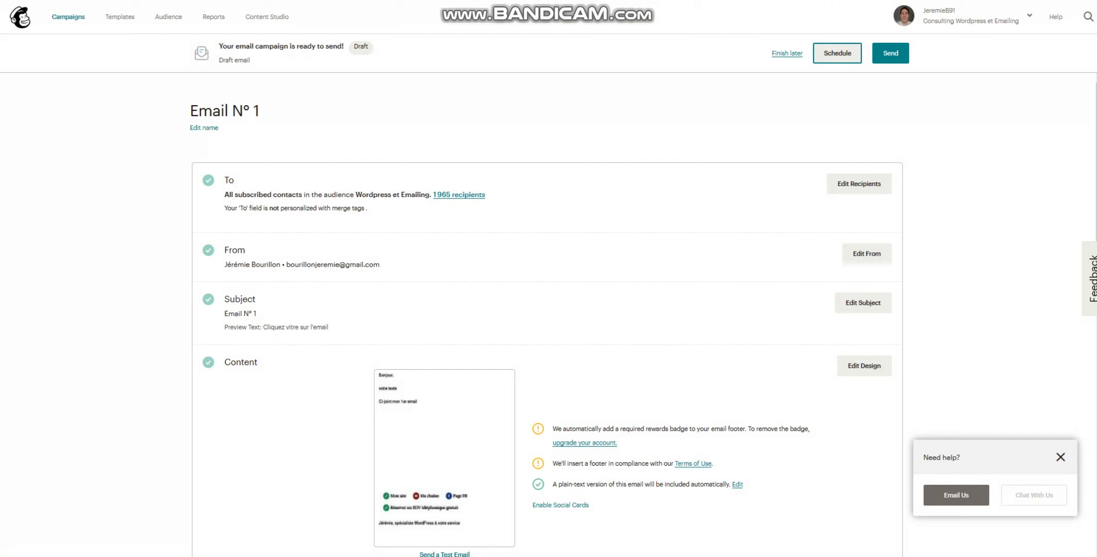
scroll(643, 314, "down", 1)
scroll(547, 314, "down", 10)
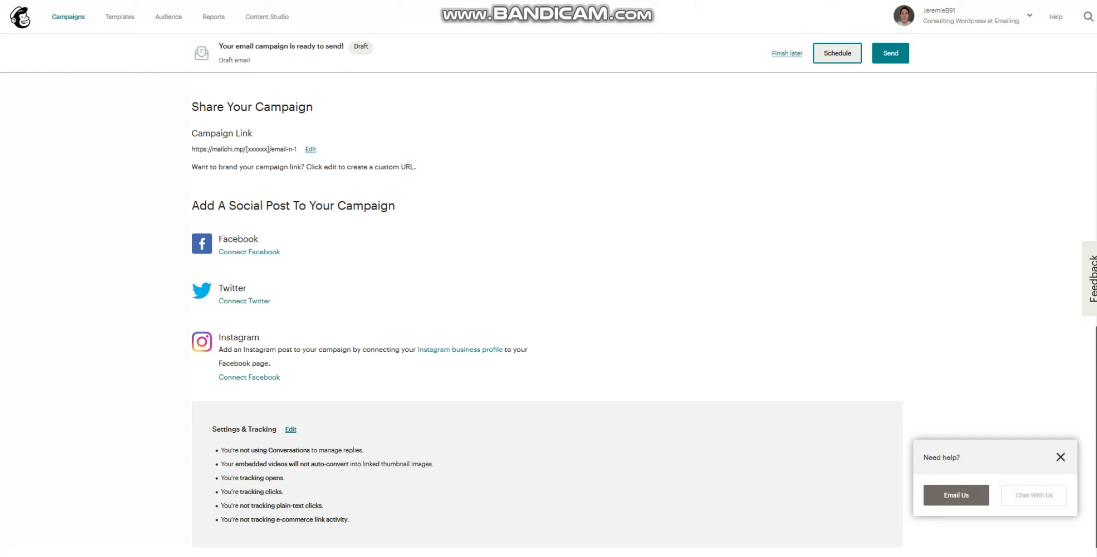
scroll(547, 310, "up", 10)
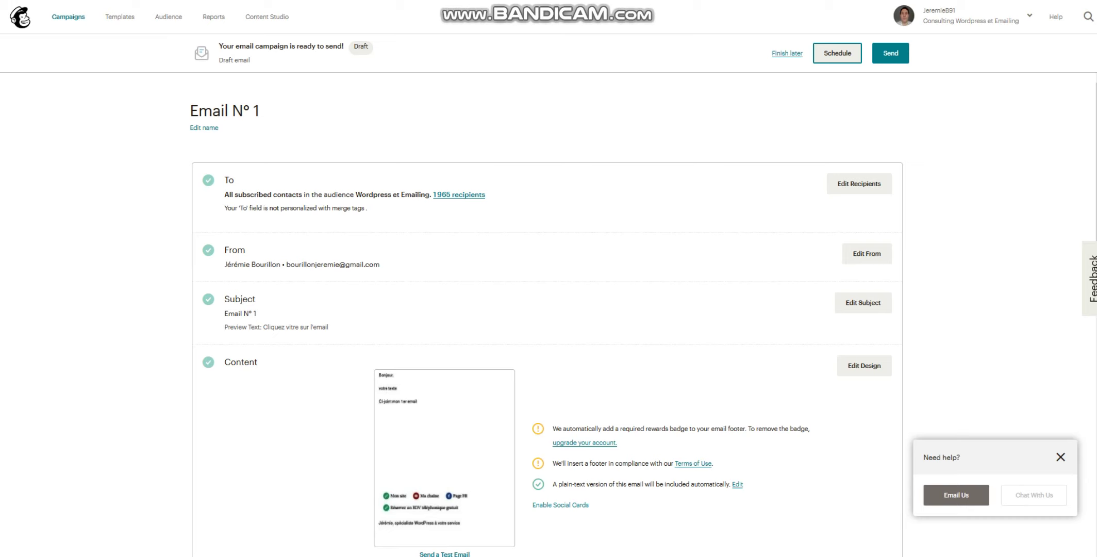
Step: Leave the campaign as a draft to finish later, and view the Email N° 1 email from the campaigns list before returning to it
left_click(790, 54)
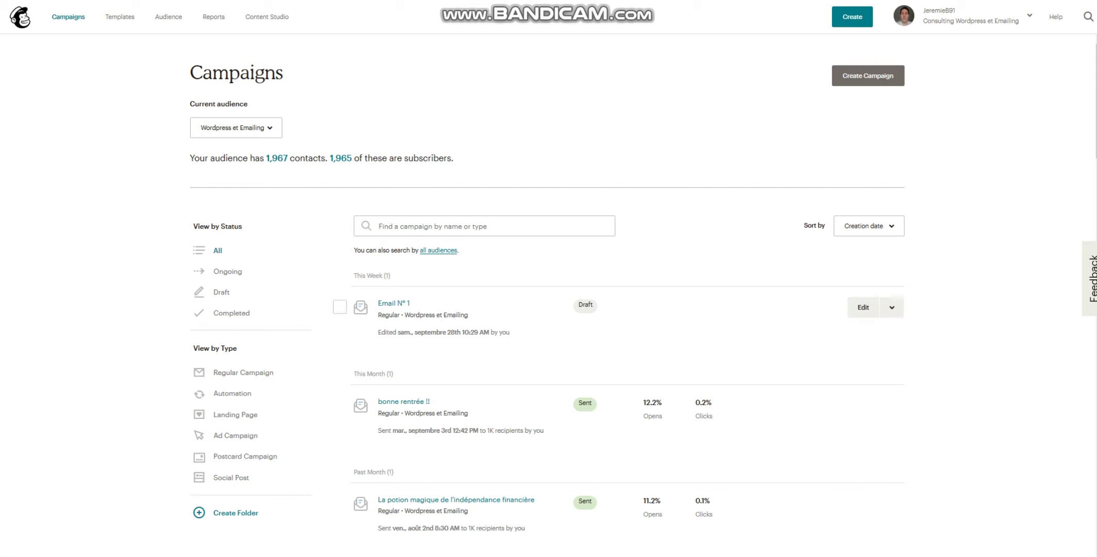
left_click(891, 307)
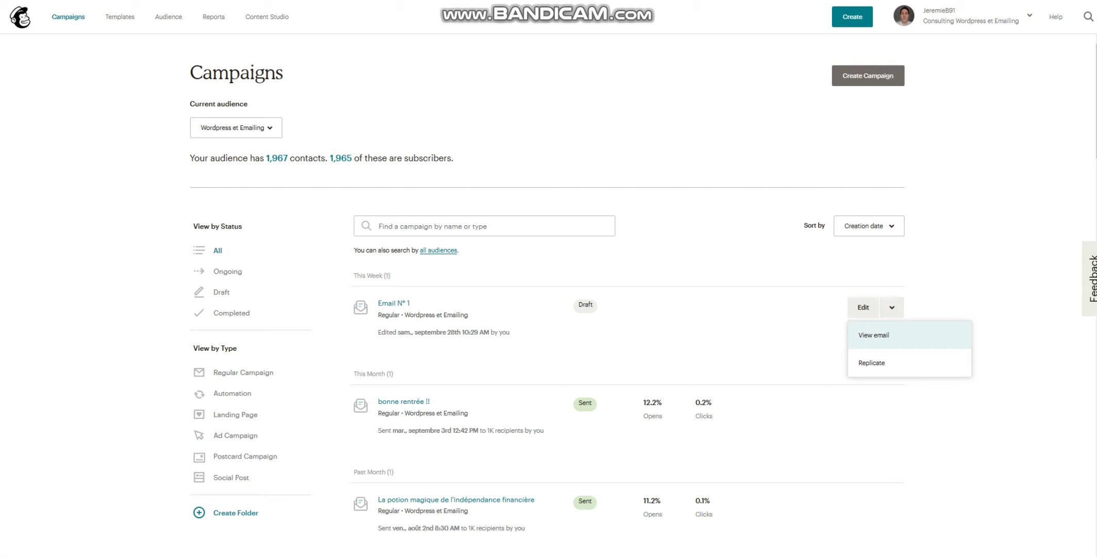
left_click(873, 334)
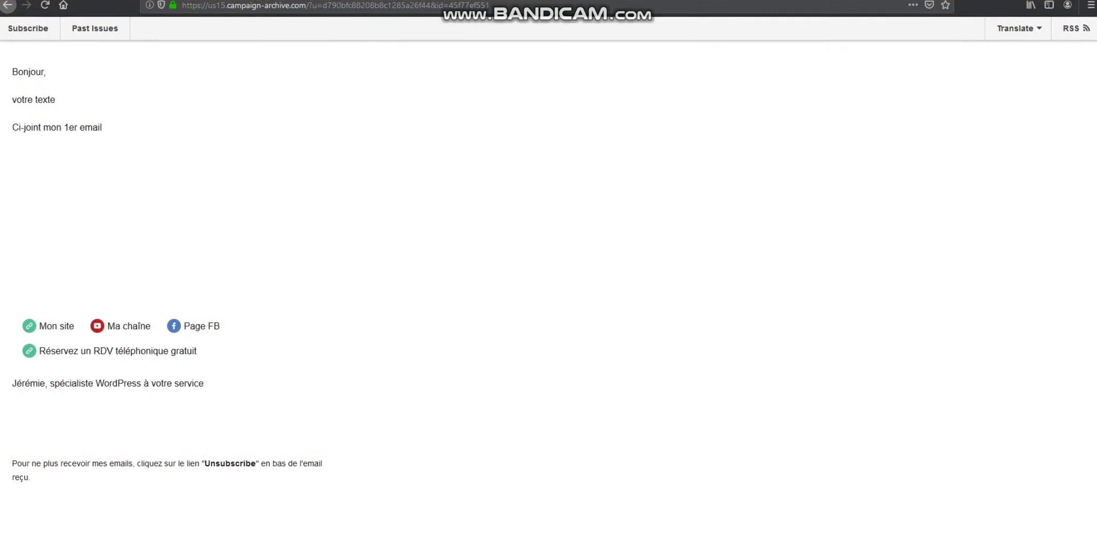
left_click(45, 5)
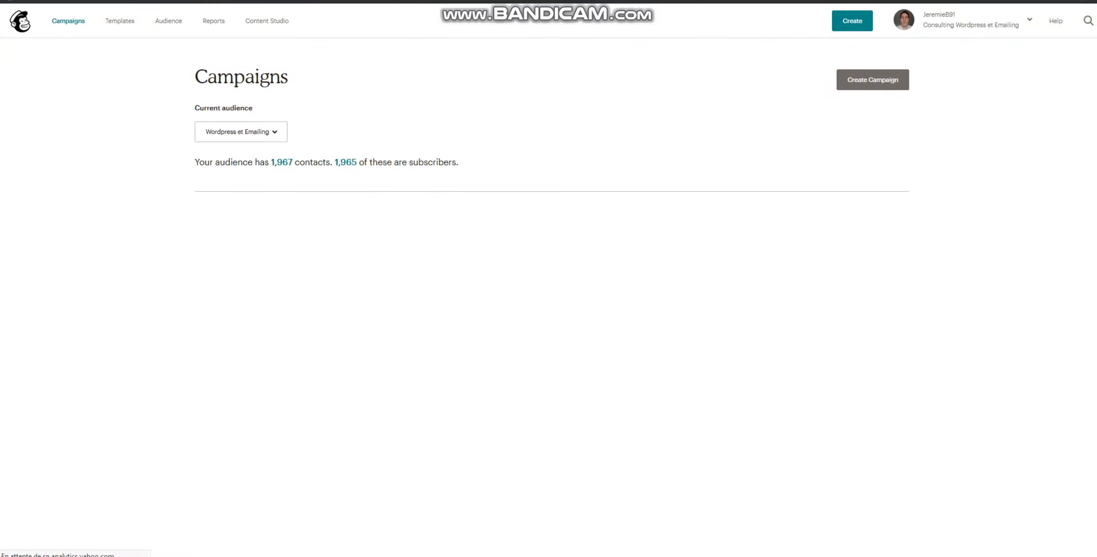
Step: Reopen the Email N° 1 draft for editing and review its content, sharing and tracking sections
mouse_move(863, 311)
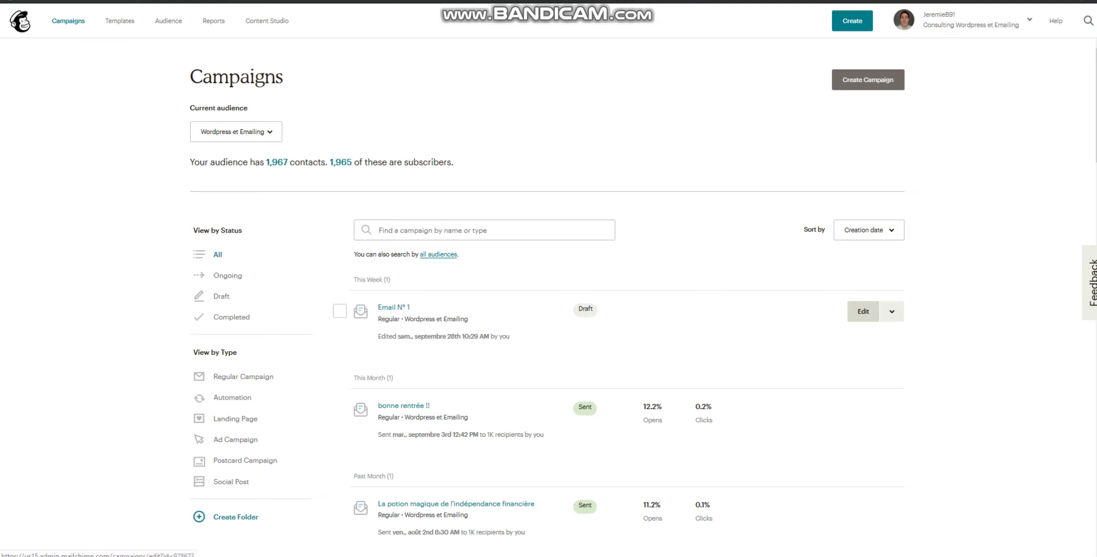
left_click(863, 311)
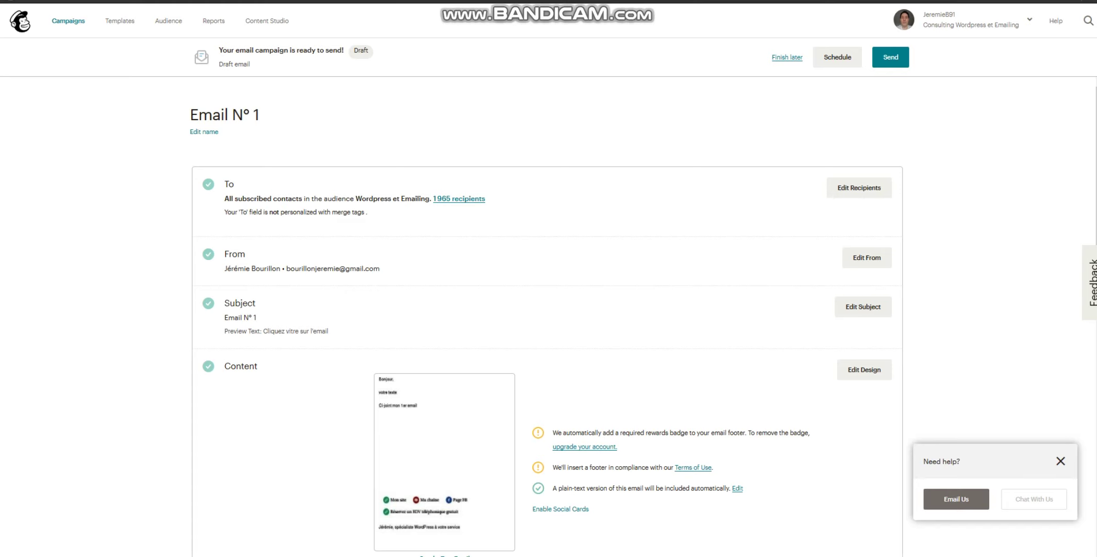
scroll(546, 309, "down", 5)
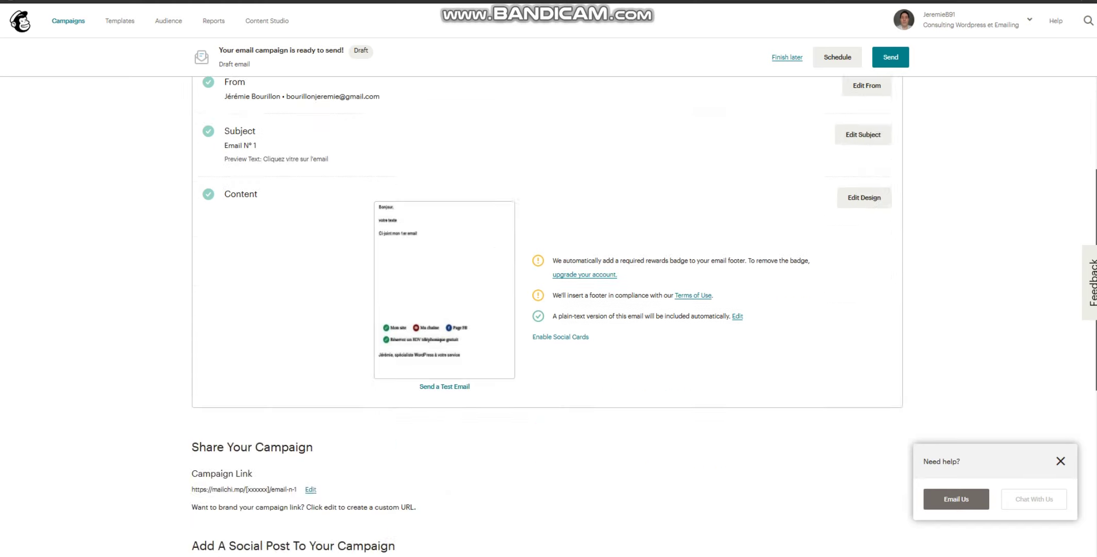
scroll(546, 317, "down", 4)
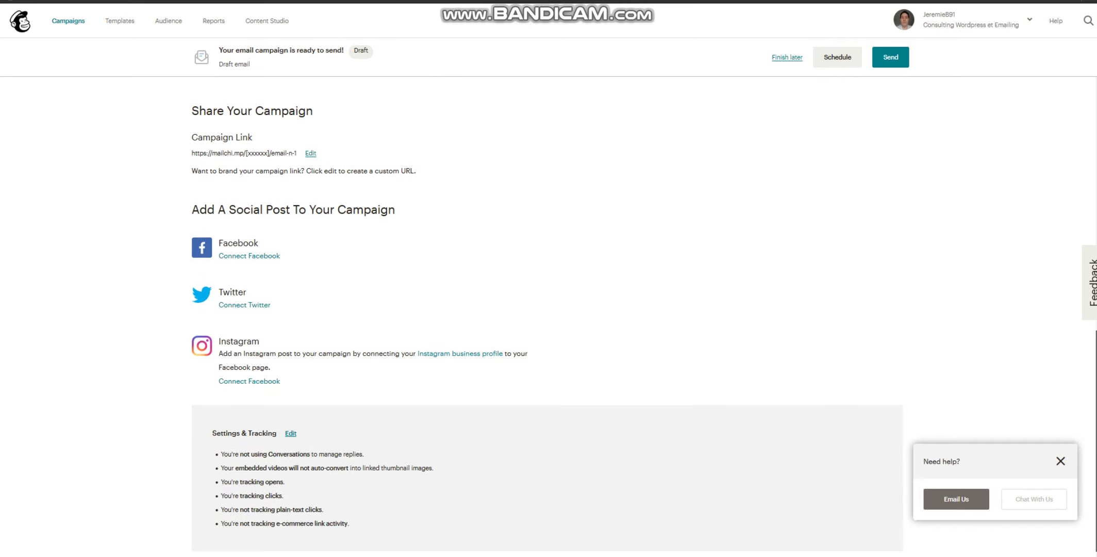
scroll(546, 317, "up", 10)
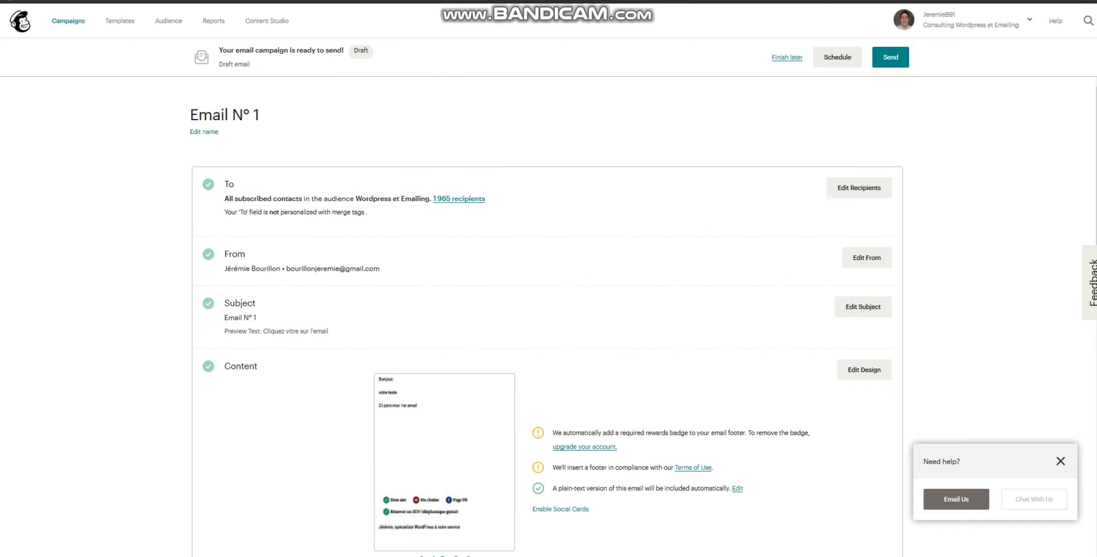